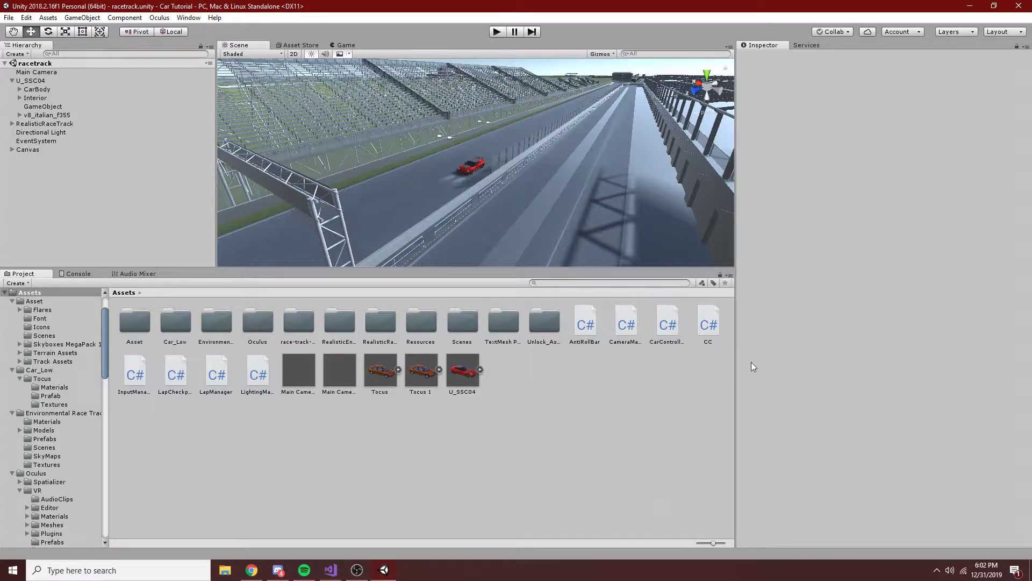
Step: Orbit around the red U_SSC04 car and select it to inspect its components
left_click_drag(592, 236, 178, 216, "alt")
scroll(485, 215, "up", 6)
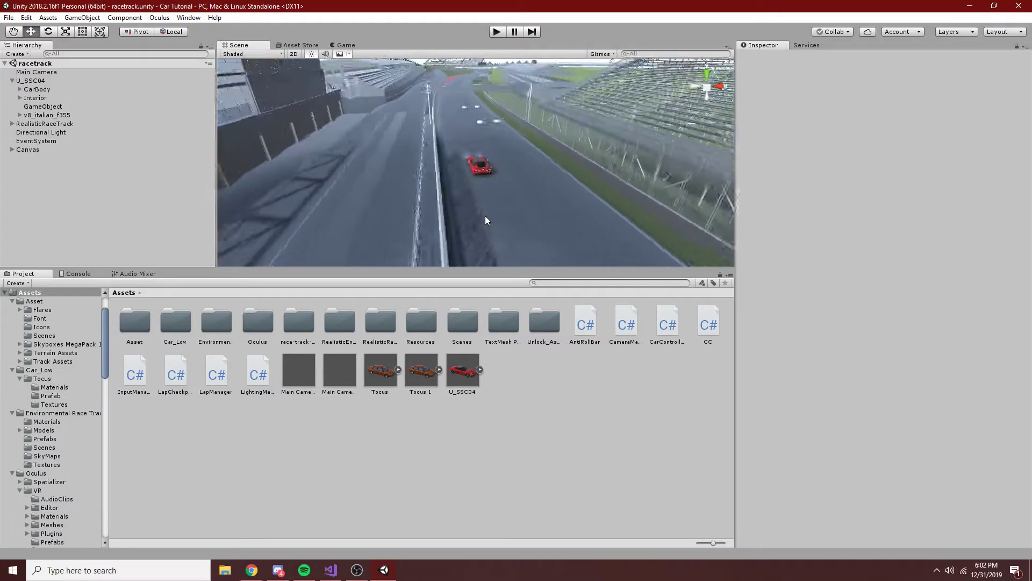
scroll(491, 221, "up", 3)
left_click_drag(491, 222, 453, 236, "alt")
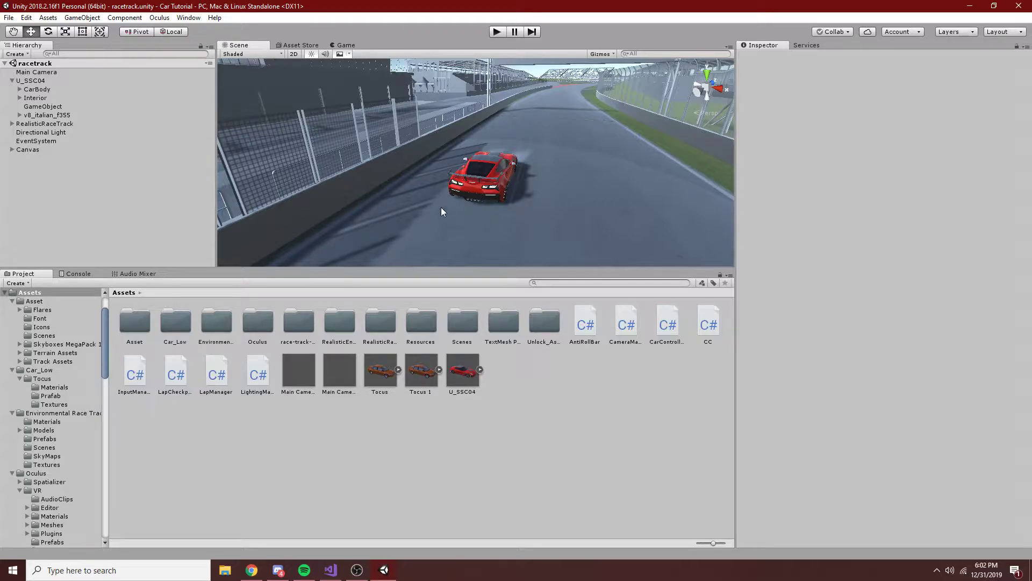
left_click_drag(494, 230, 518, 235, "alt")
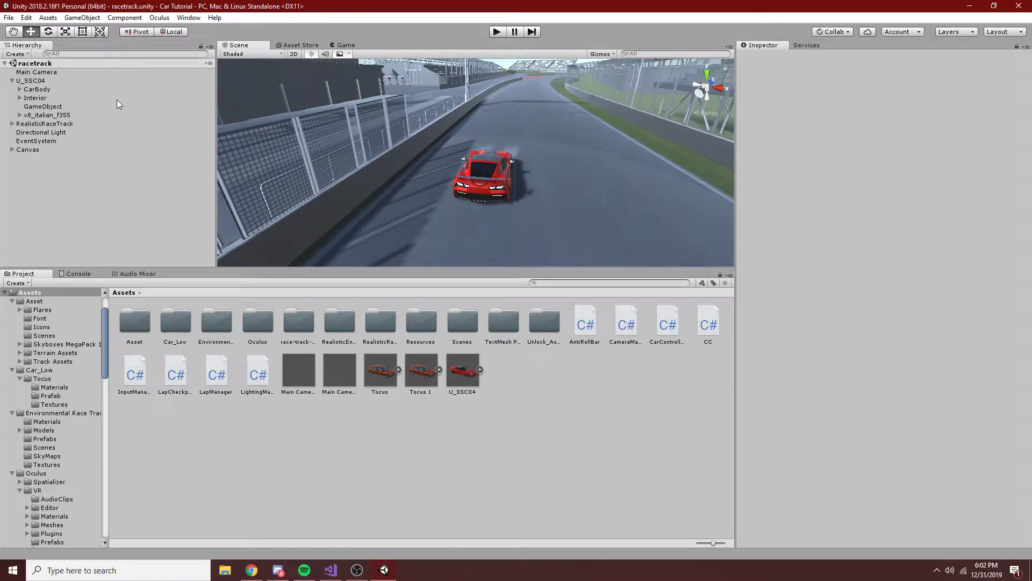
left_click(38, 80)
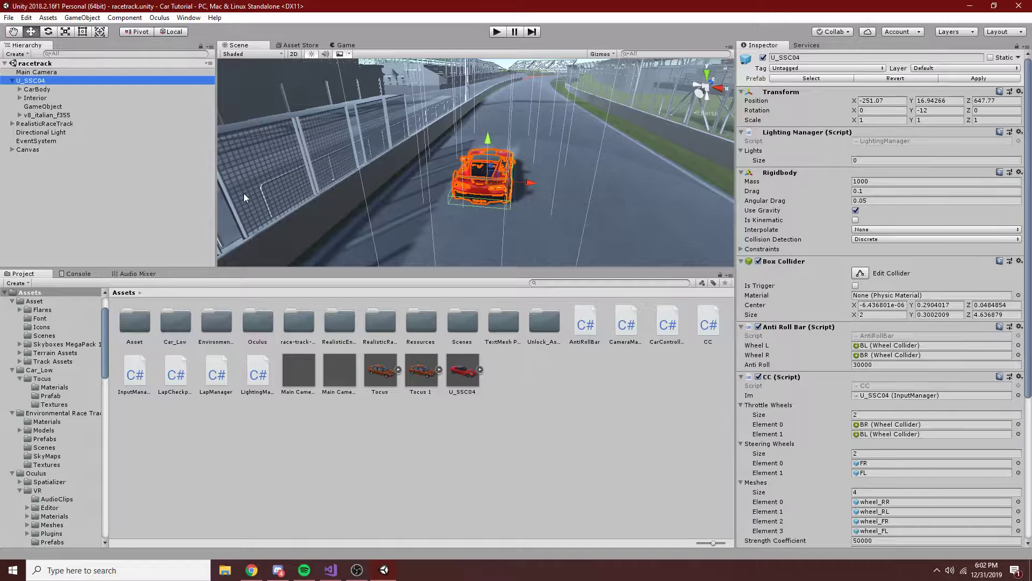
left_click(143, 214)
Step: Deactivate the Main Camera and confirm the Game view shows no camera rendering
left_click(36, 72)
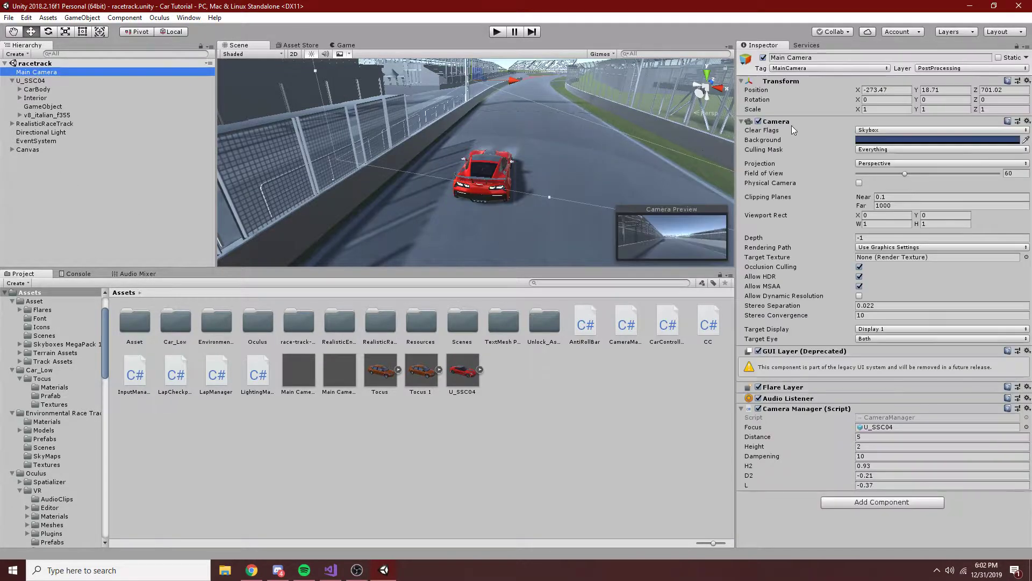
left_click(763, 58)
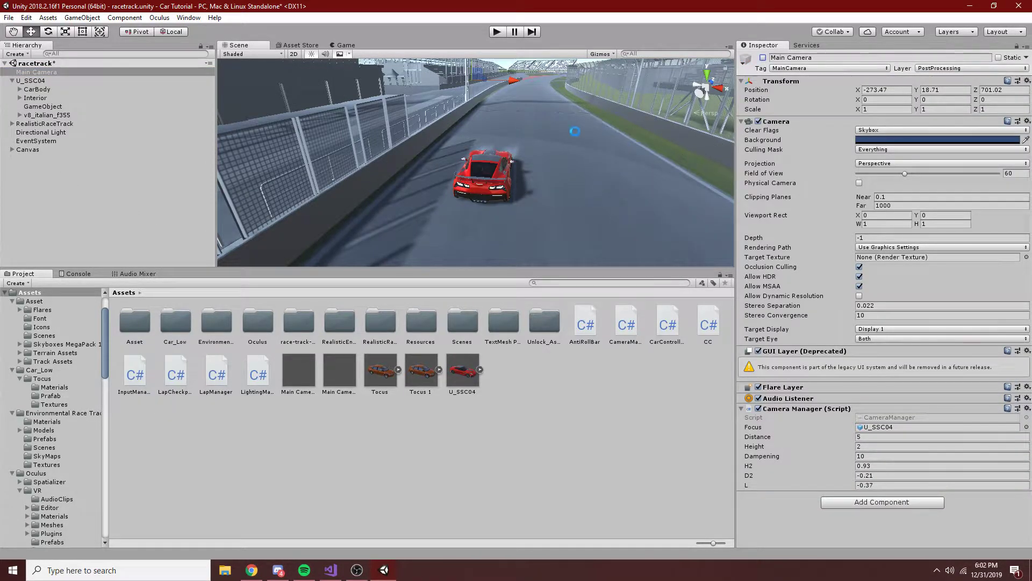
left_click(341, 45)
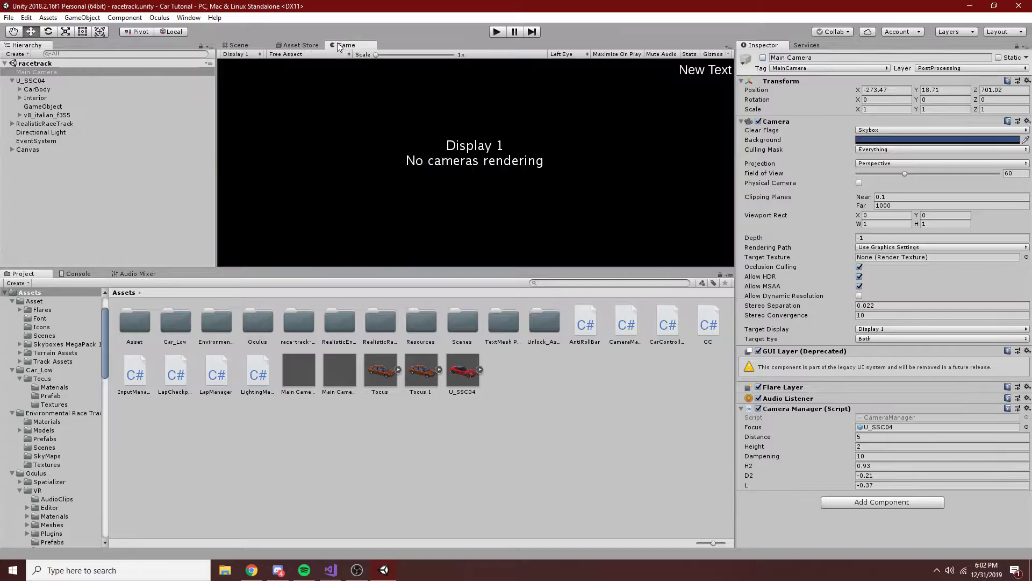
left_click(246, 47)
left_click(75, 192)
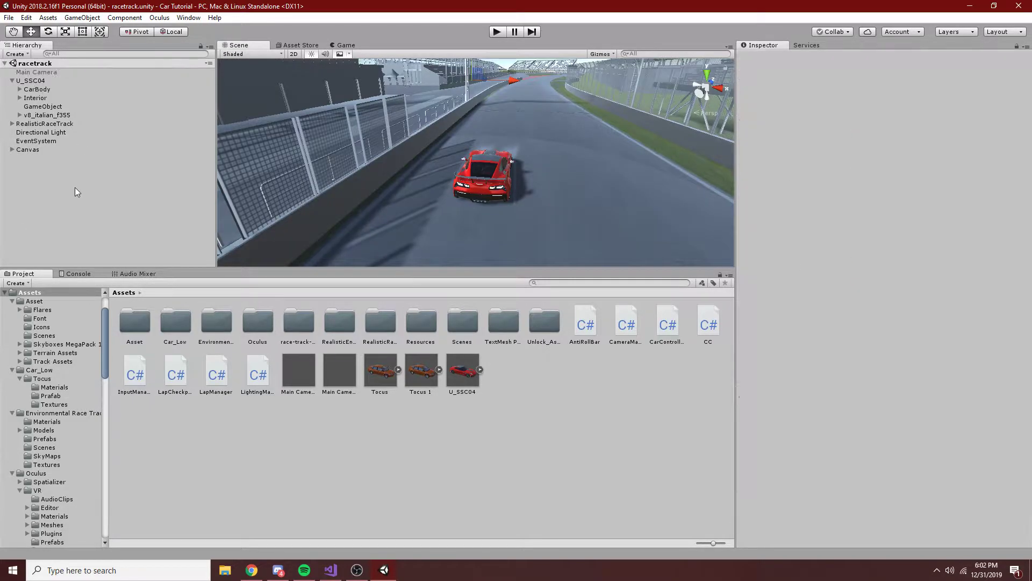
Step: Add a new Camera to the scene from the Hierarchy
right_click(66, 187)
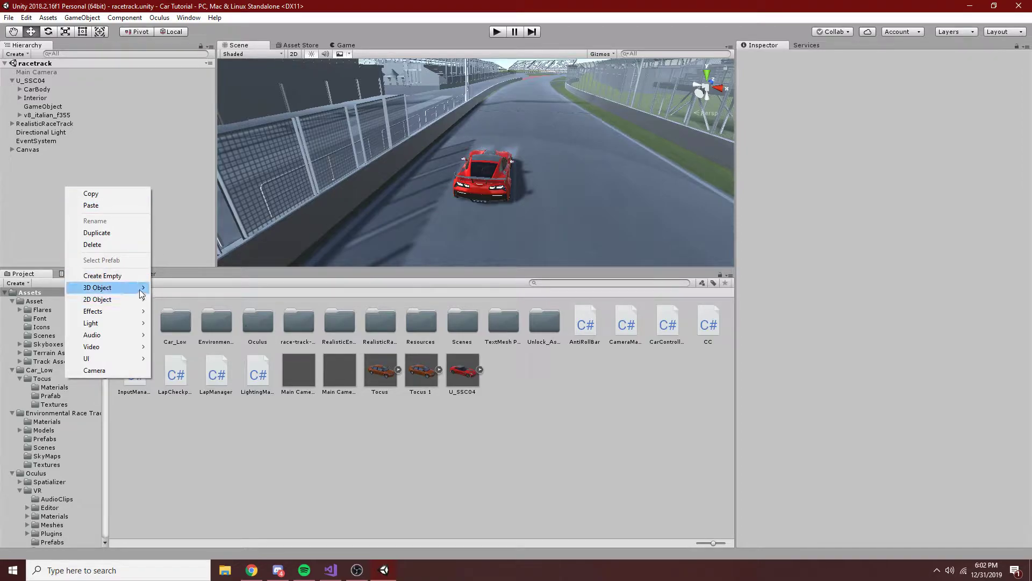
right_click(16, 180)
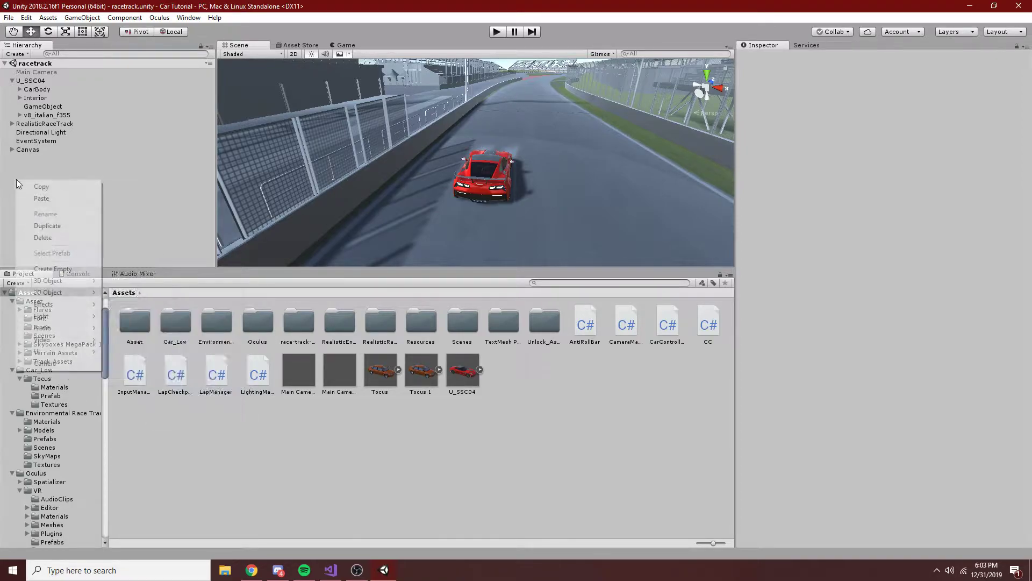
mouse_move(80, 281)
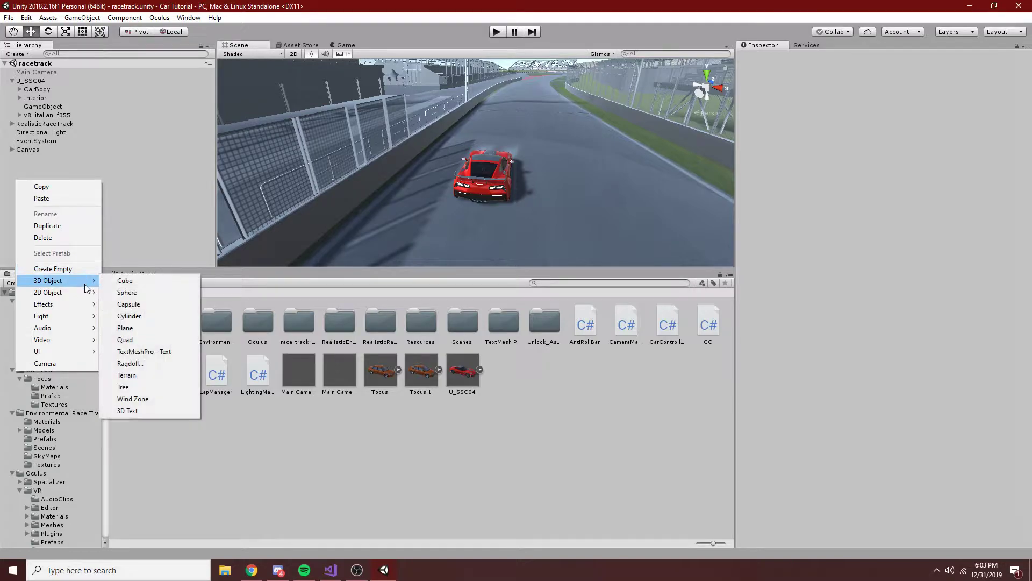
left_click(66, 364)
left_click(63, 192)
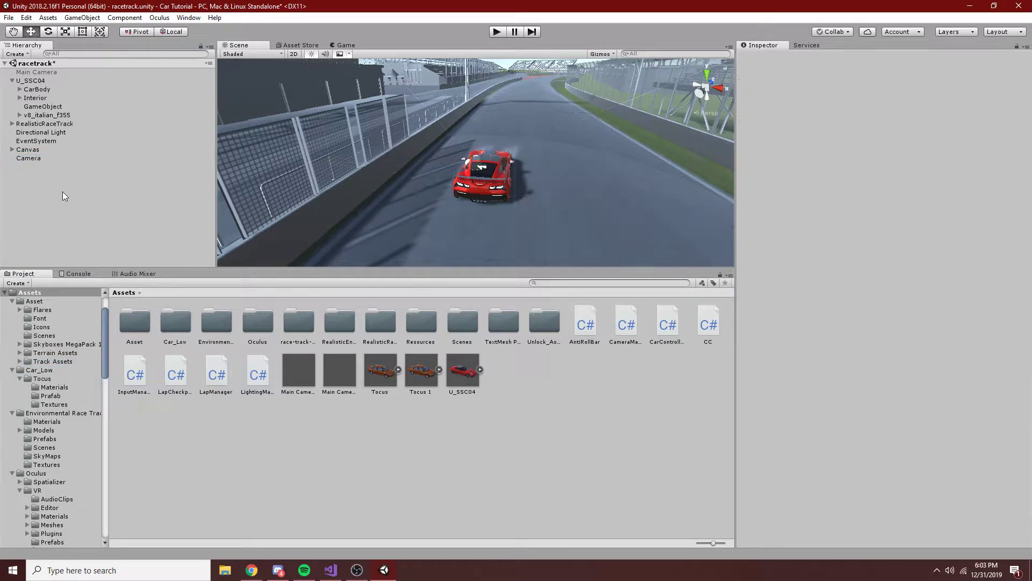
Step: Create an empty GameObject and rename it CameraRig
right_click(63, 191)
left_click(102, 289)
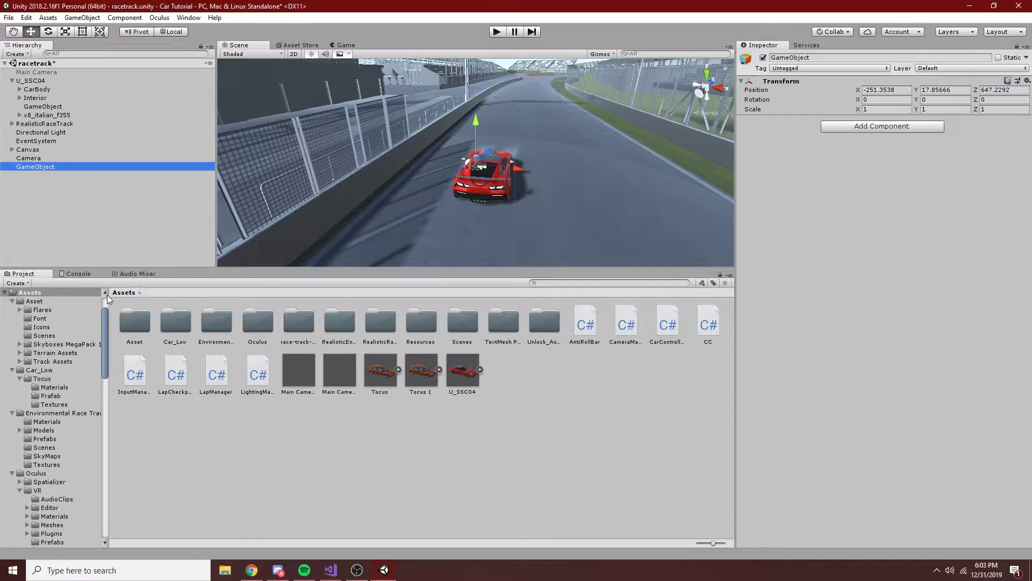
right_click(37, 167)
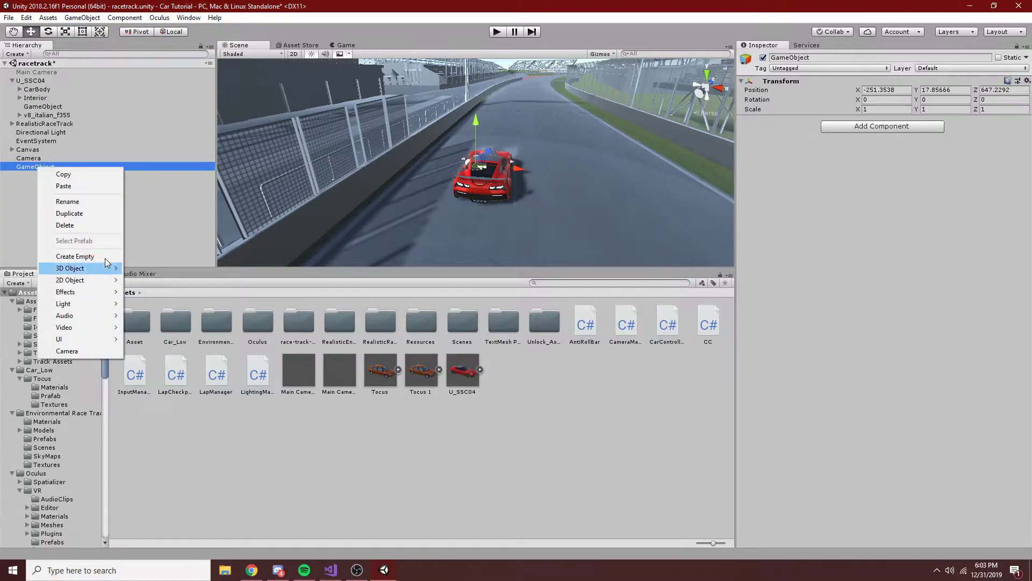
left_click(79, 203)
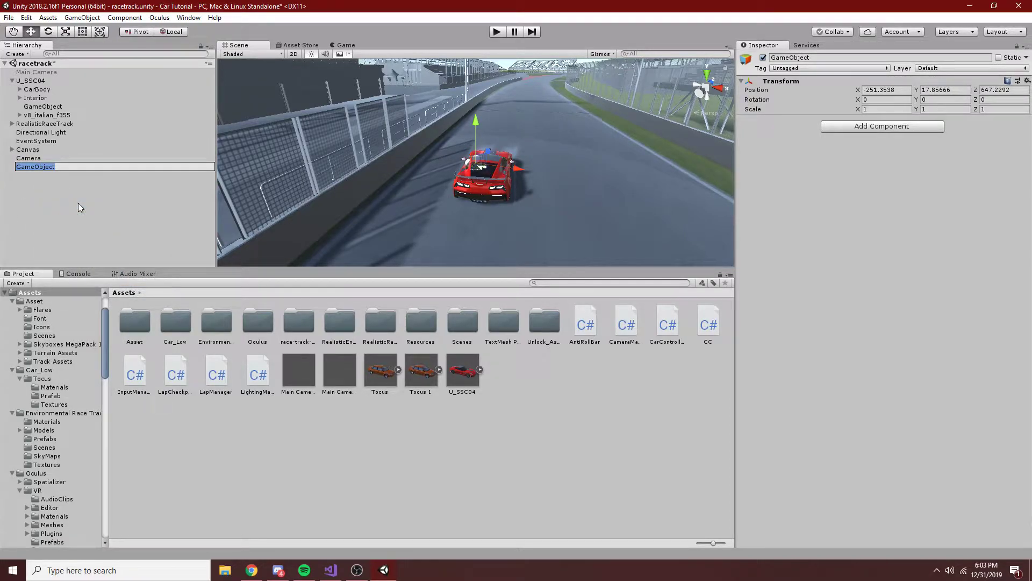
type("CameraRig")
key("Return")
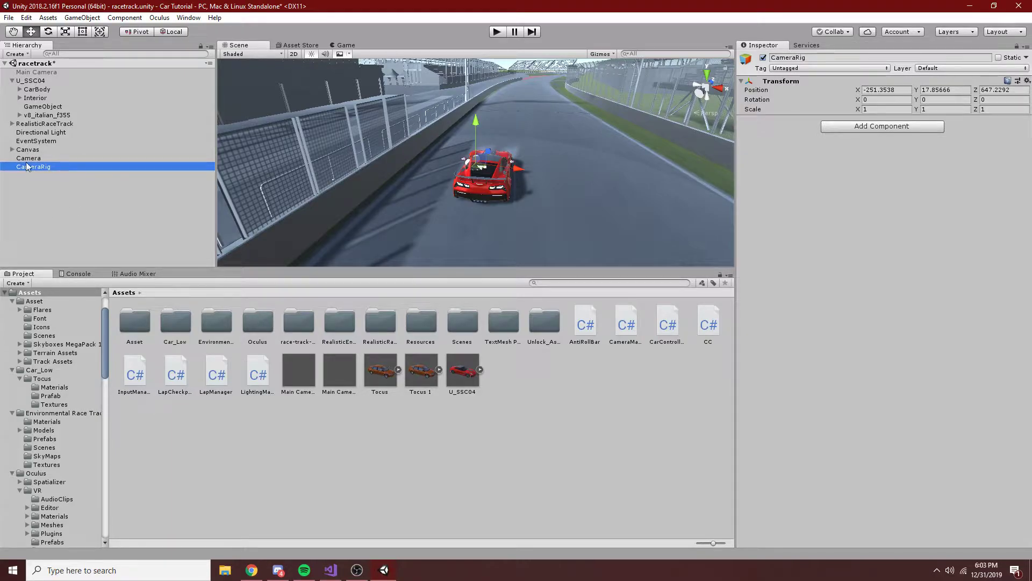
Step: Nest the Camera under CameraRig, parent the rig to U_SSC04, and slide it forward to X 4.32, Z 4.49
left_click_drag(27, 160, 42, 80)
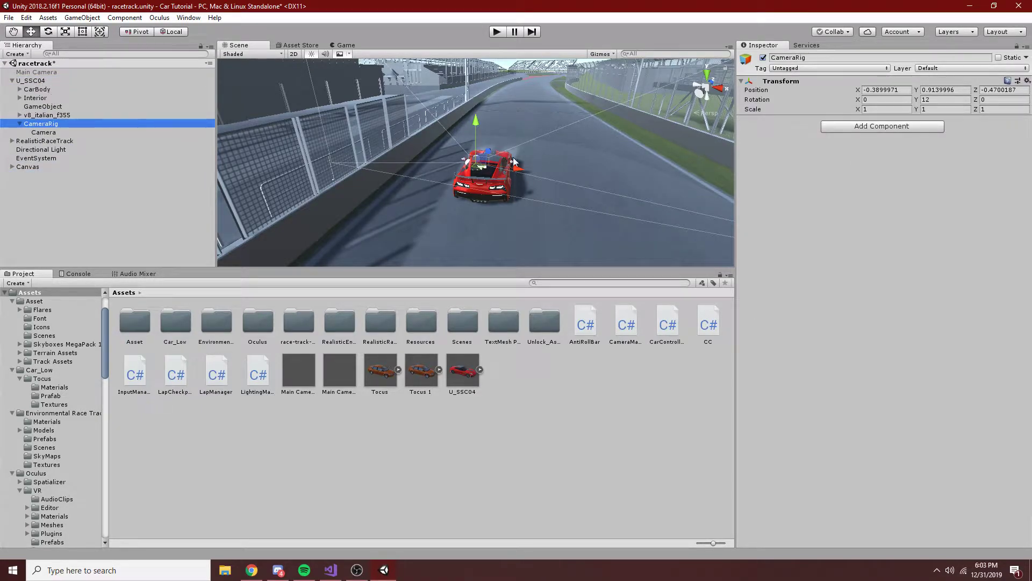
left_click_drag(491, 152, 796, 205)
Step: Move the CameraRig toward the red car and over its cabin on the driver's side
scroll(571, 218, "up", 5)
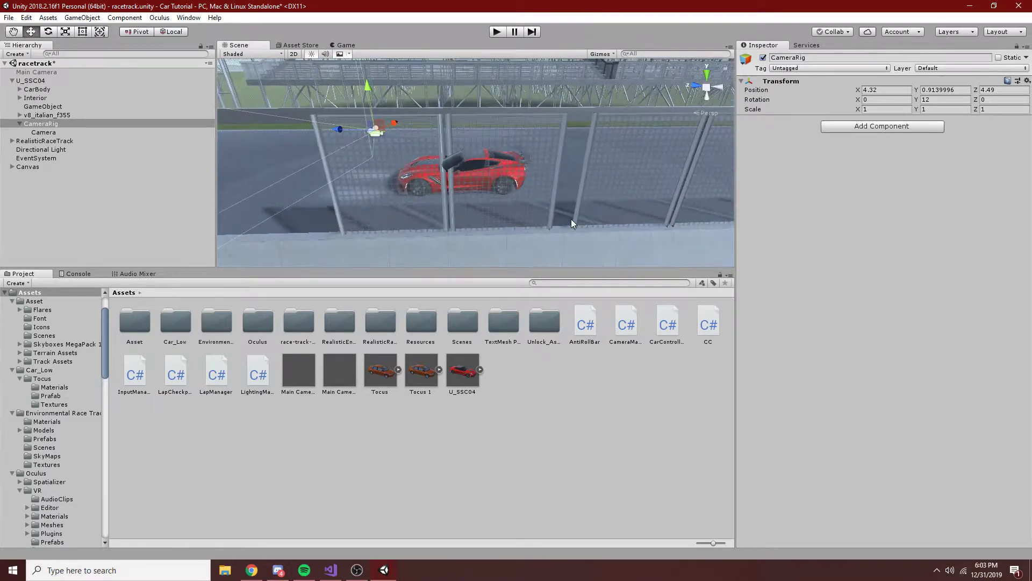
scroll(548, 185, "up", 4)
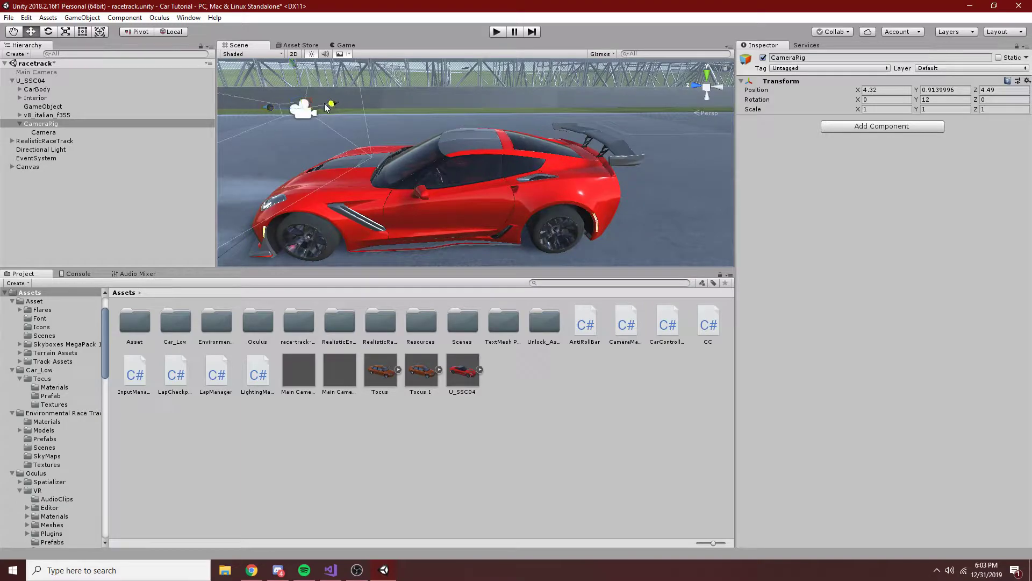
left_click_drag(324, 103, 401, 152)
scroll(367, 163, "down", 3)
left_click_drag(588, 132, 344, 159, "alt")
left_click_drag(617, 173, 414, 165)
left_click_drag(414, 165, 516, 301, "alt")
Step: Slide the rig back along the car and raise it to head height inside the cabin
scroll(493, 221, "up", 5)
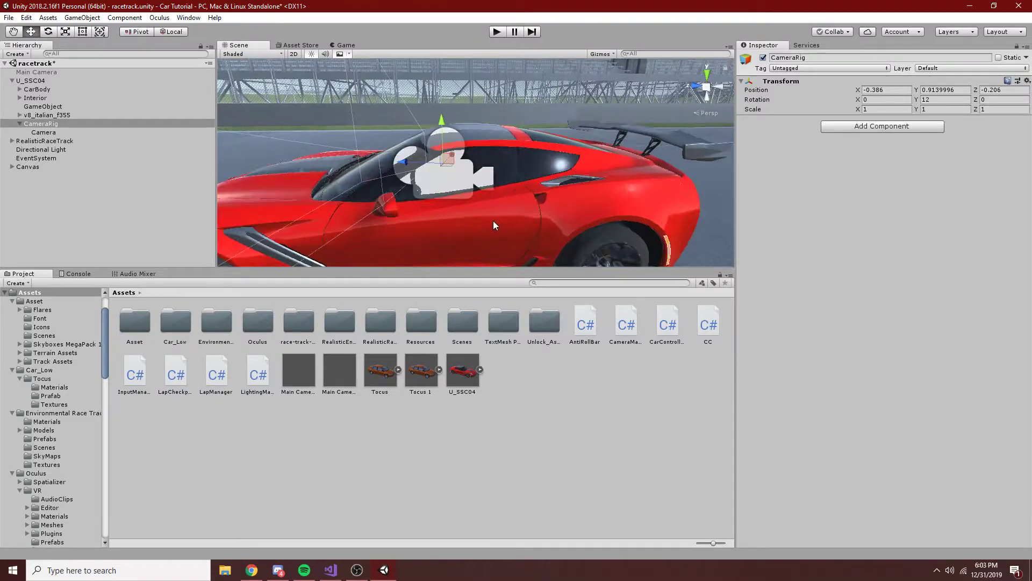
scroll(483, 221, "down", 2)
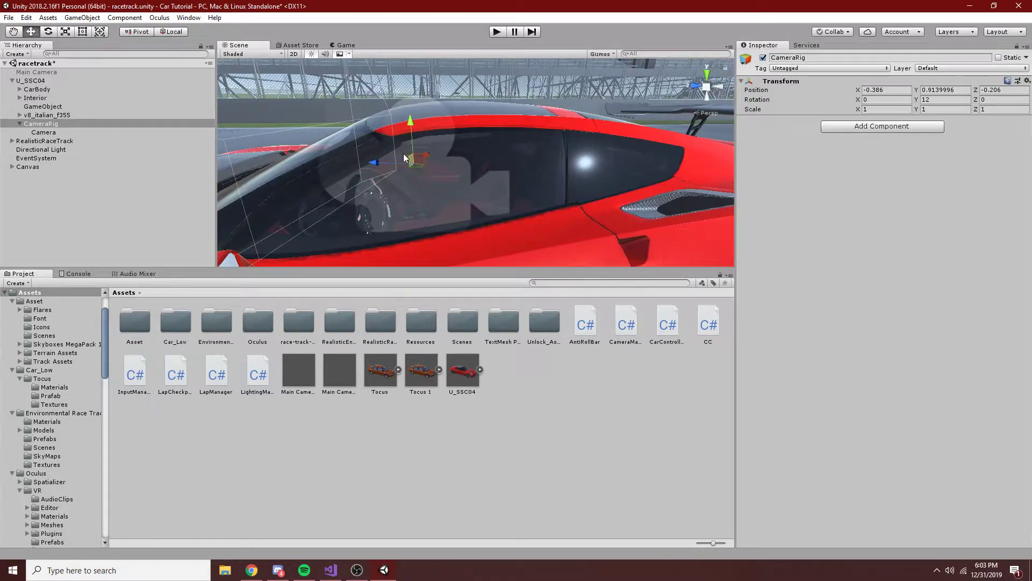
left_click_drag(375, 162, 447, 177)
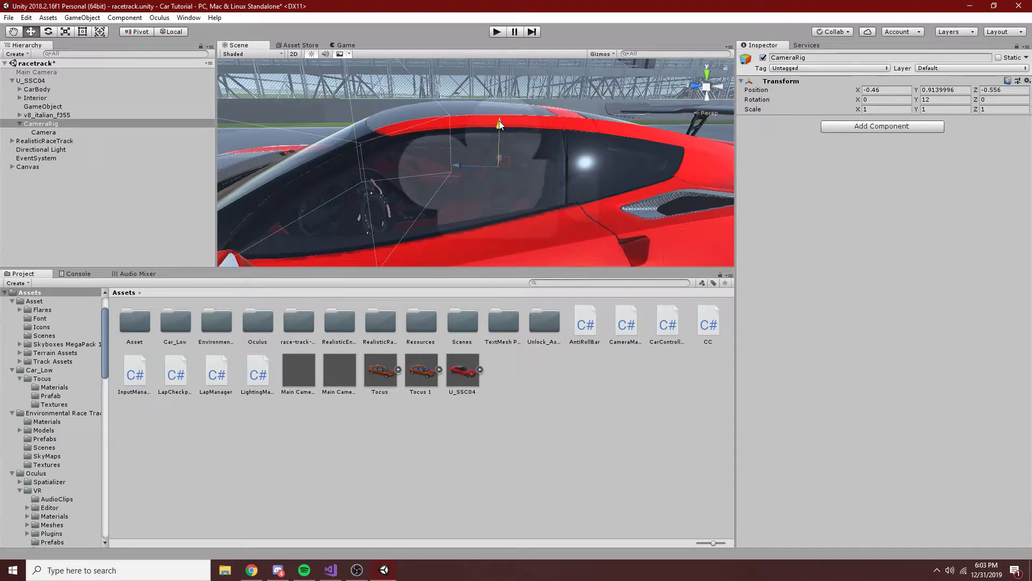
left_click_drag(499, 121, 501, 115)
left_click_drag(455, 156, 520, 230)
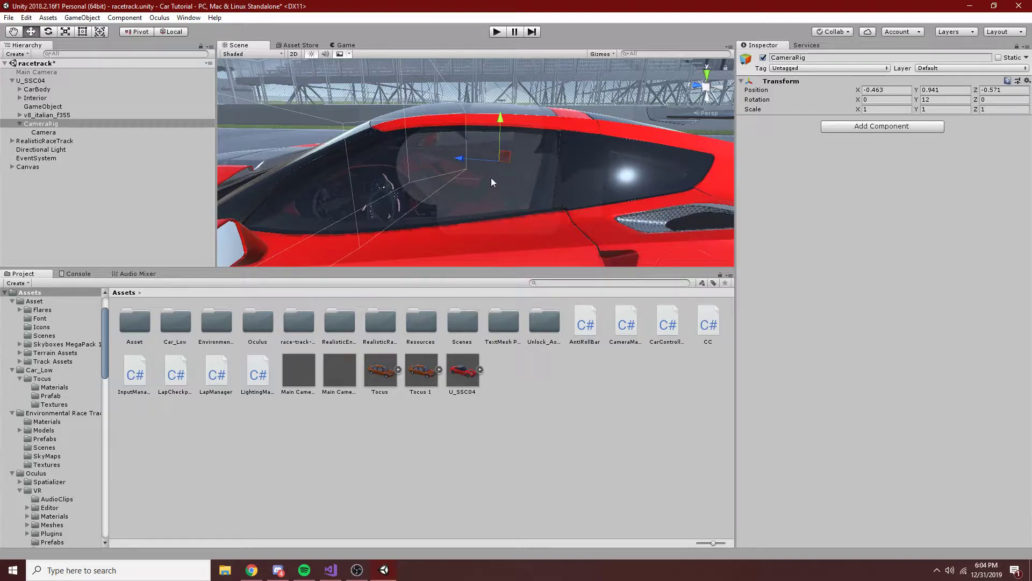
left_click_drag(486, 186, 346, 273, "alt")
scroll(367, 217, "down", 2)
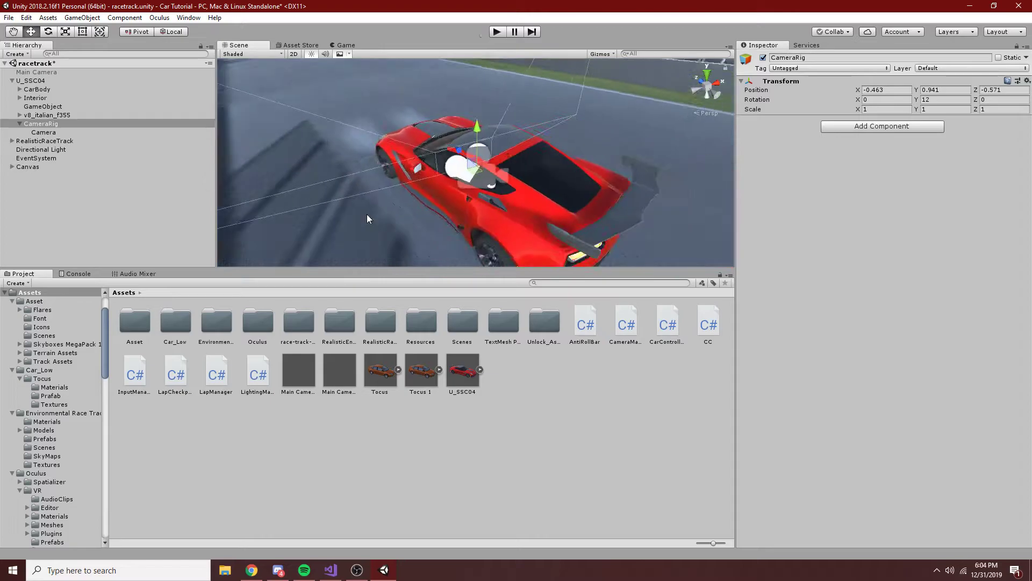
left_click_drag(367, 217, 540, 319, "alt")
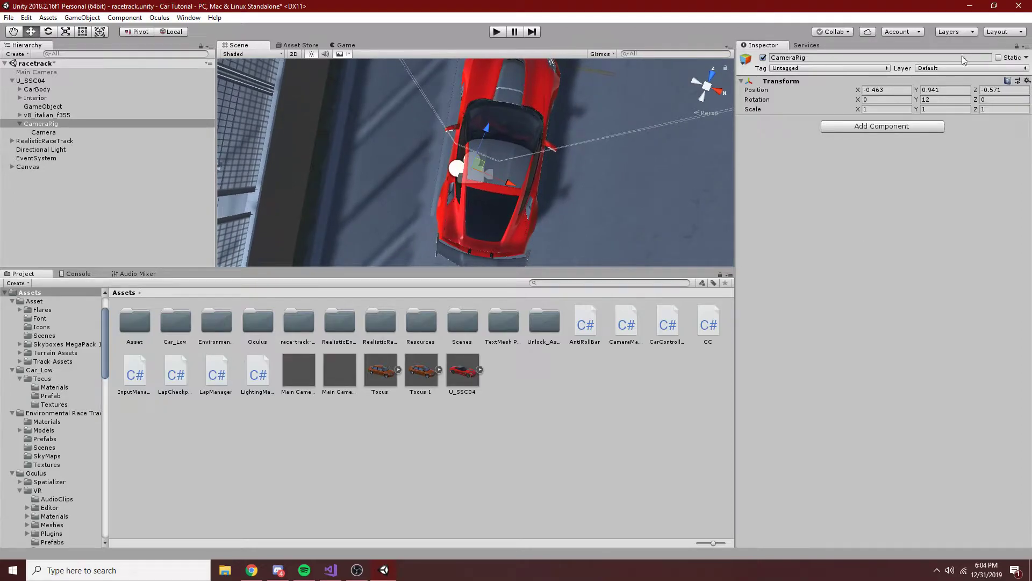
Step: Set the rig's Y rotation to 0, nudge it toward the driver seat, and preview the Game view
left_click(942, 99)
type("0")
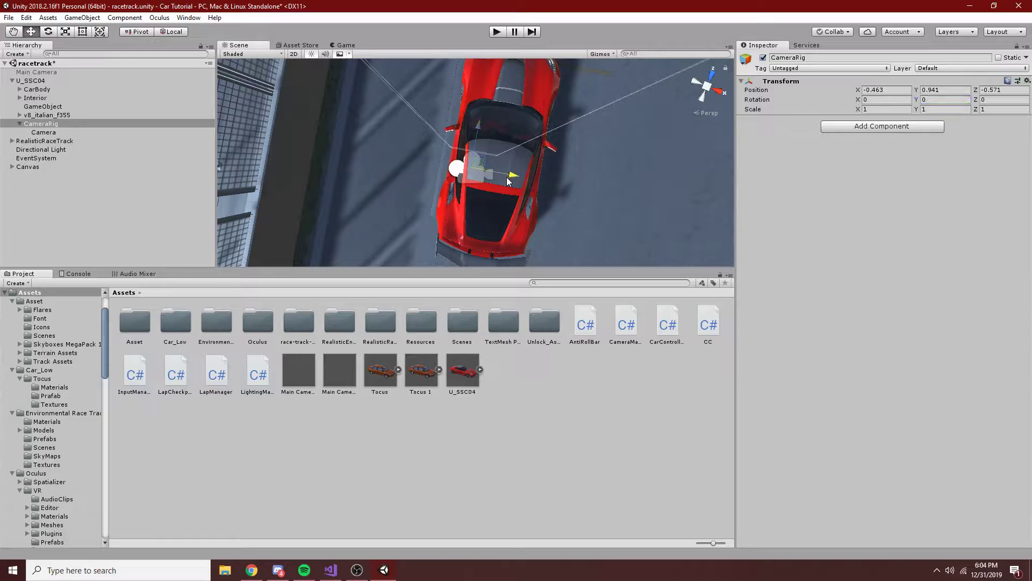
left_click_drag(507, 181, 514, 183)
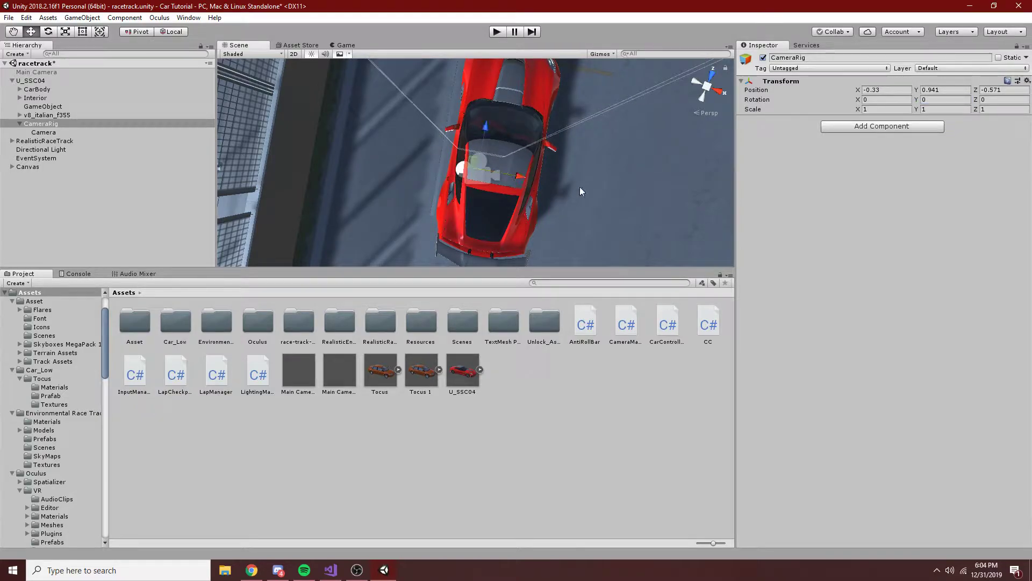
left_click(342, 46)
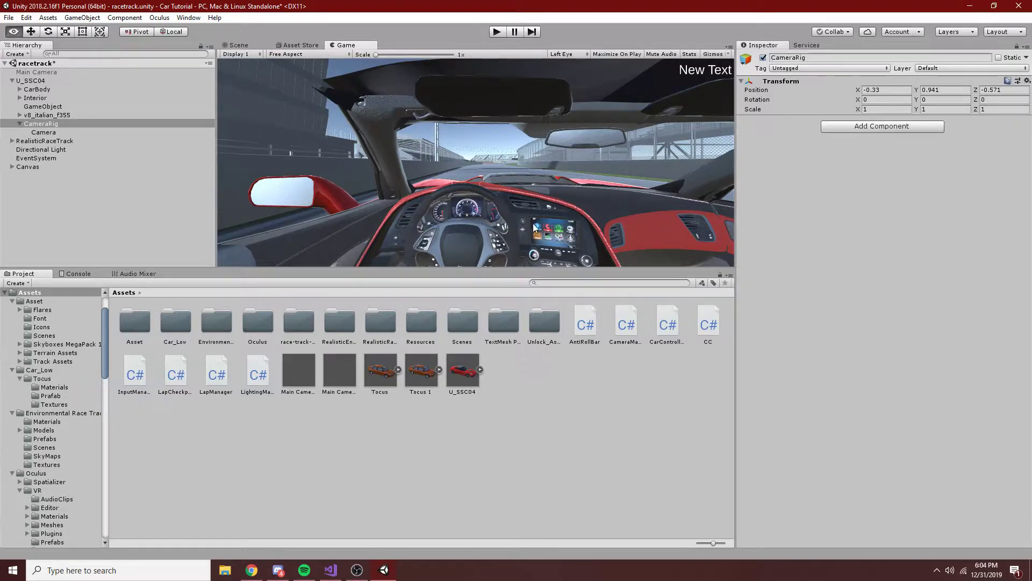
left_click(239, 47)
Step: Fine-tune the rig to X -0.389, Y 0.941, Z -0.43 and check the cockpit view
left_click_drag(518, 175, 515, 180)
left_click_drag(481, 130, 482, 126)
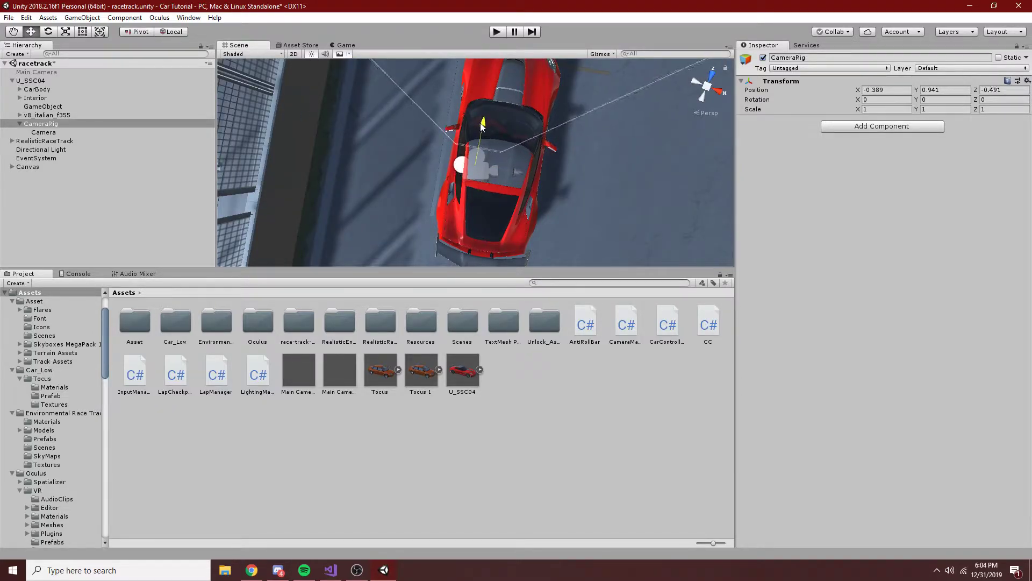
left_click(342, 46)
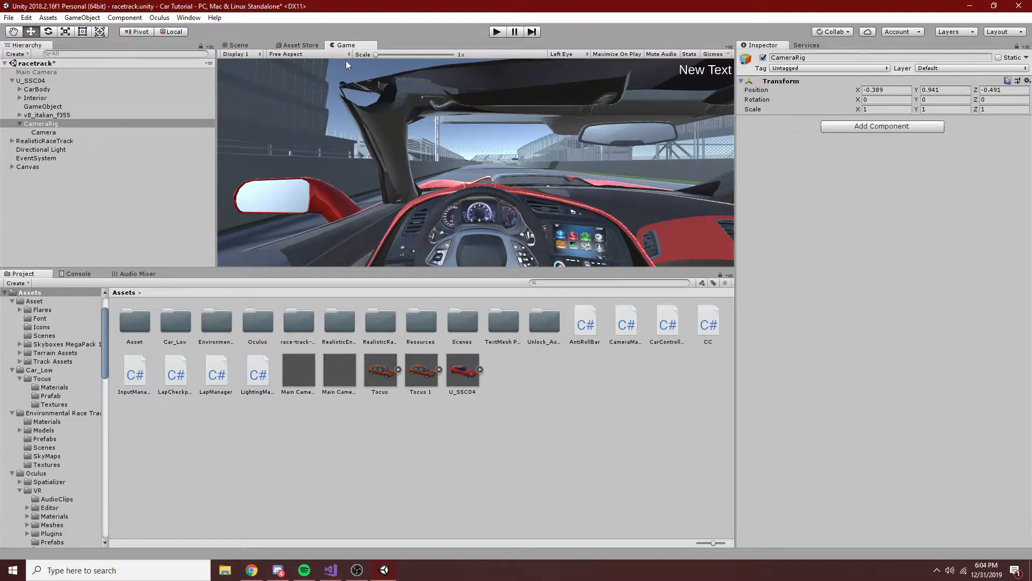
left_click(240, 45)
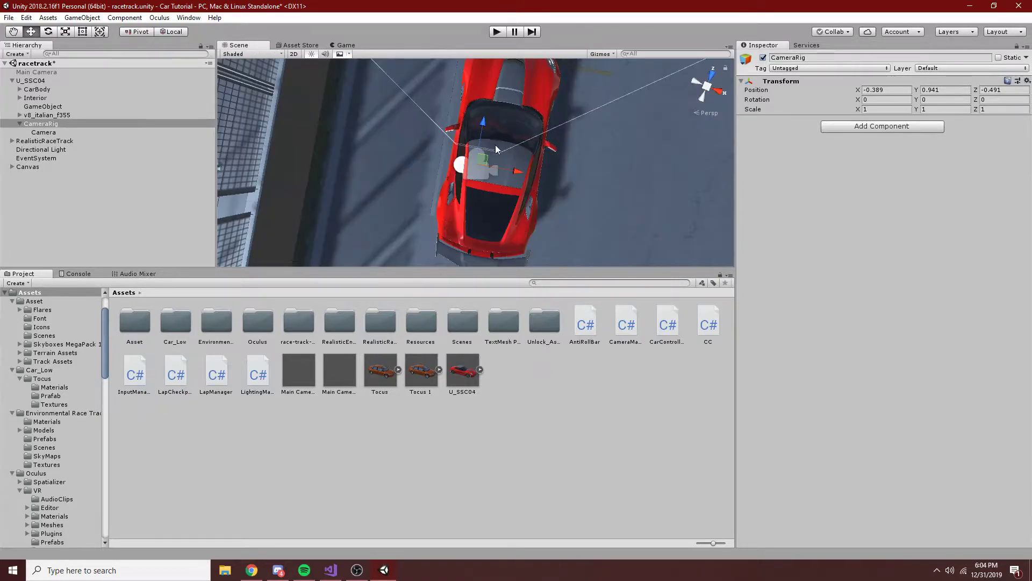
left_click_drag(481, 132, 481, 127)
left_click(344, 45)
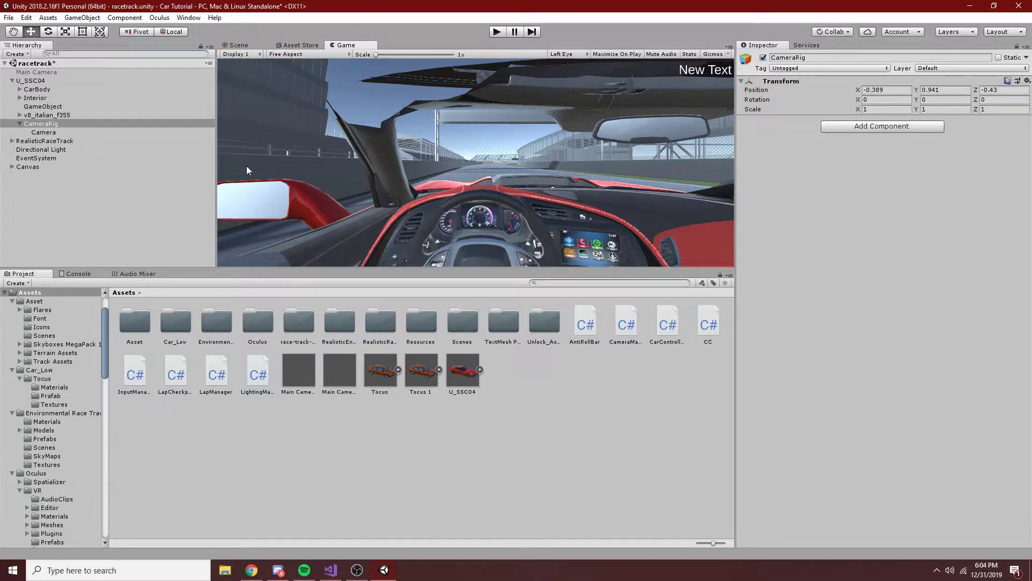
Step: Set the rig Camera's near clipping plane to 0.02, save the scene, and check the unclipped cockpit view
left_click(239, 45)
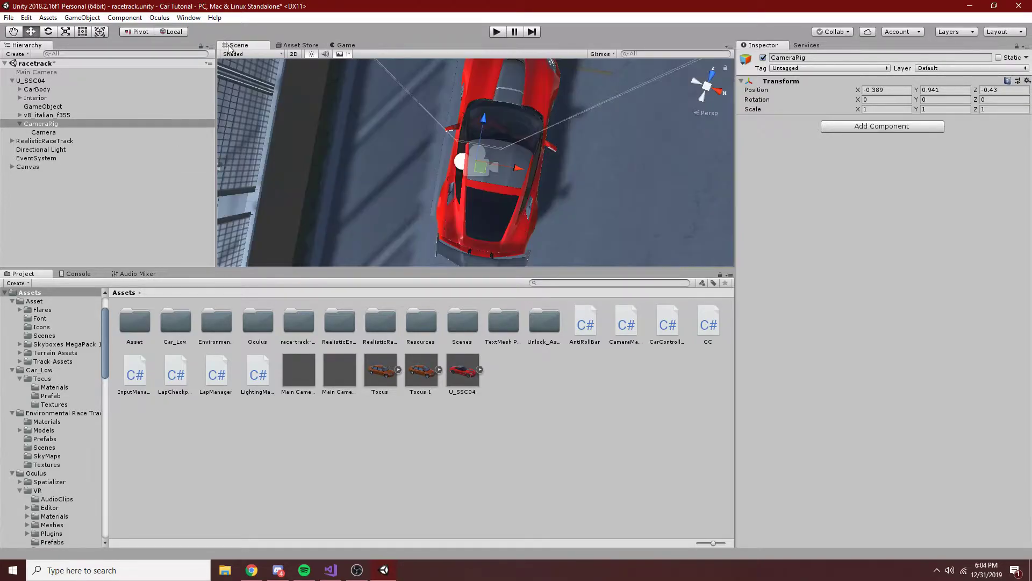
left_click(59, 131)
left_click(892, 198)
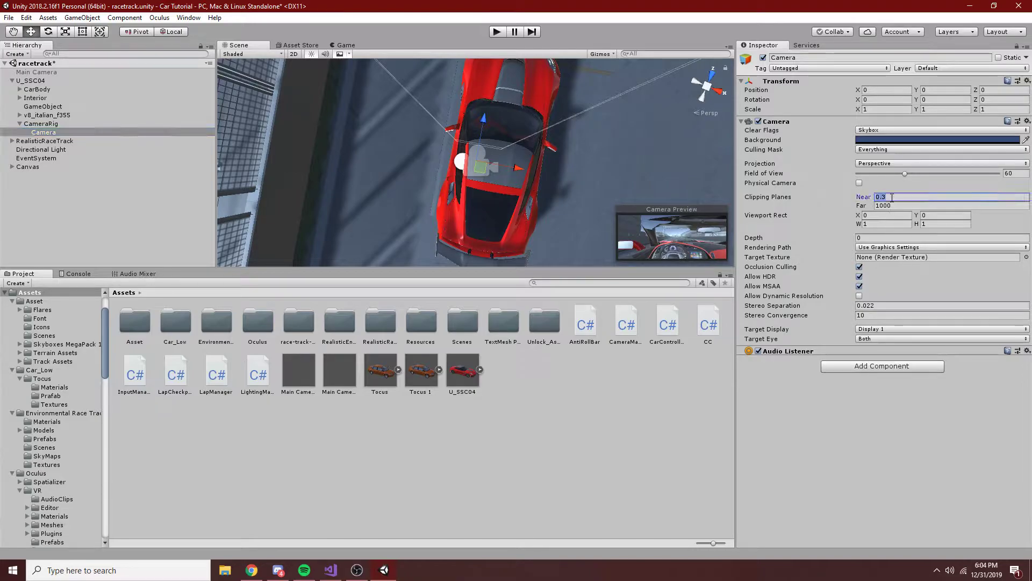
type("0.02")
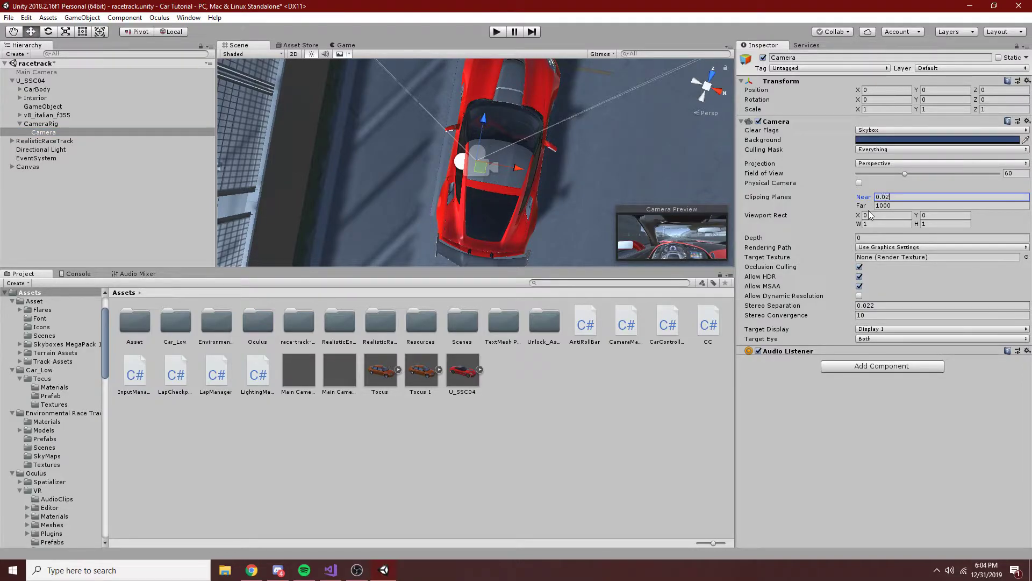
key("ctrl+s")
left_click(353, 44)
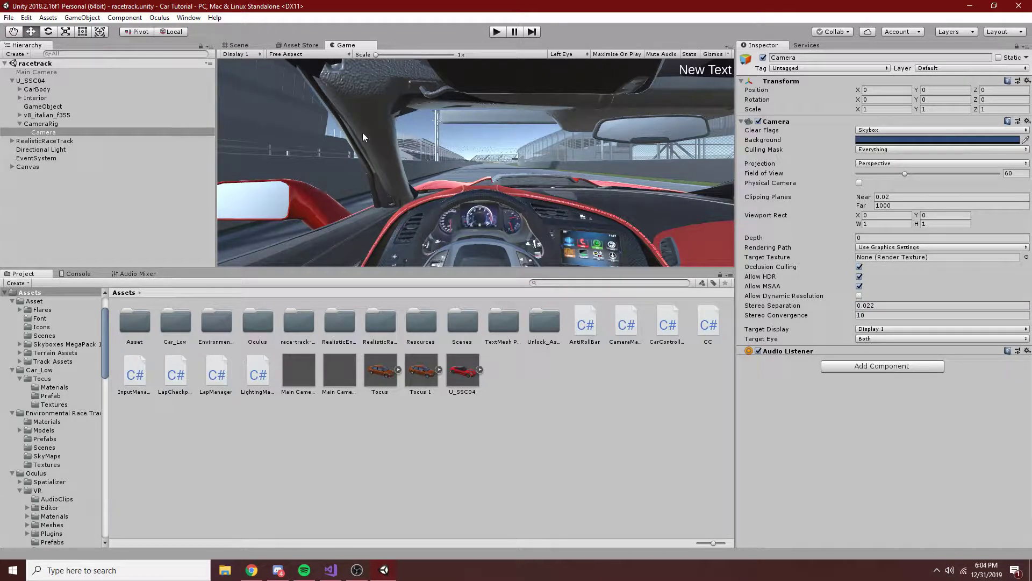
left_click(233, 46)
left_click(42, 124)
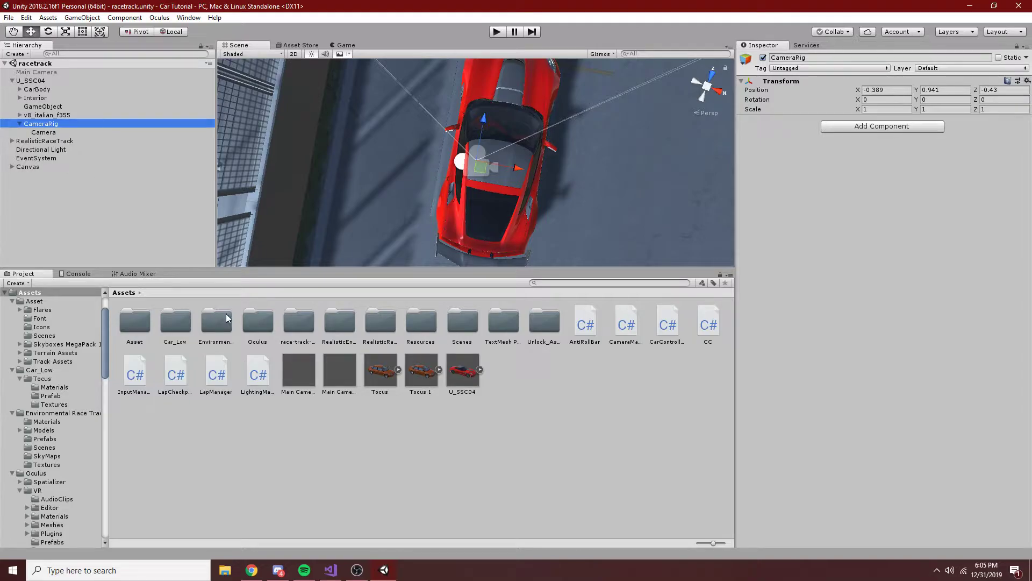
Step: Search the Asset Store for 'oculus integration' and confirm the package is already downloaded
left_click(287, 46)
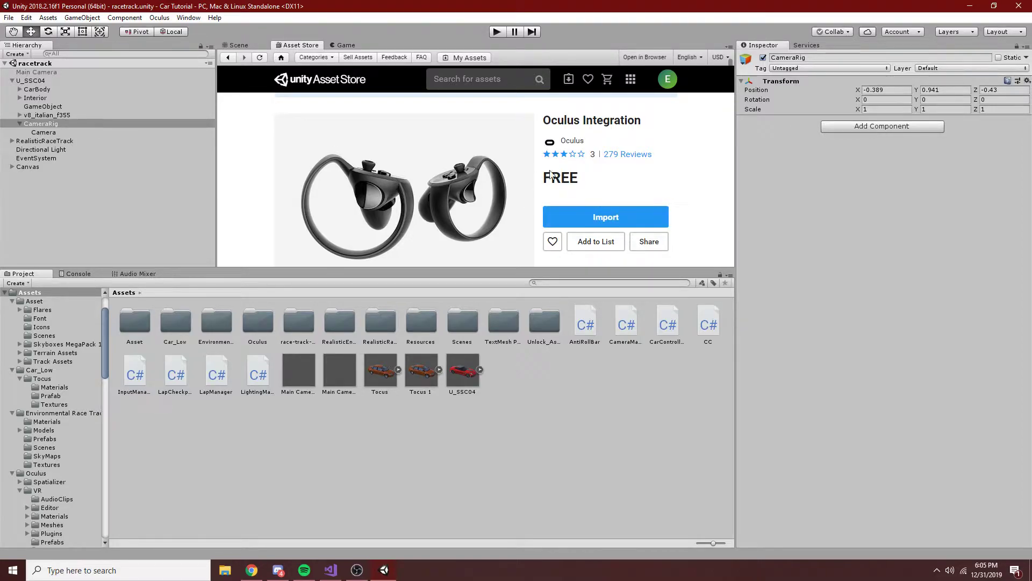
left_click(484, 83)
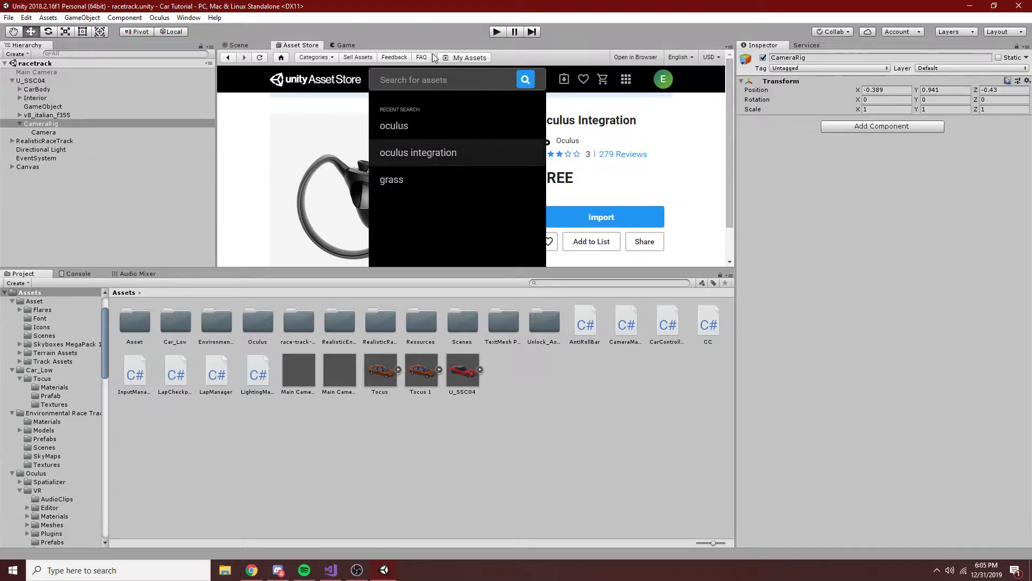
left_click(419, 153)
left_click(386, 260)
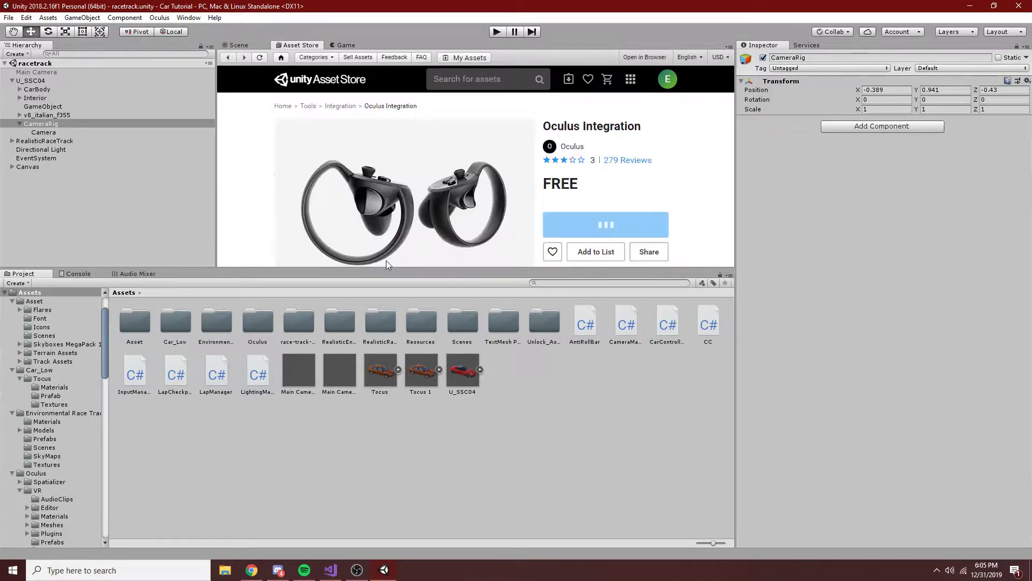
scroll(414, 199, "down", 5)
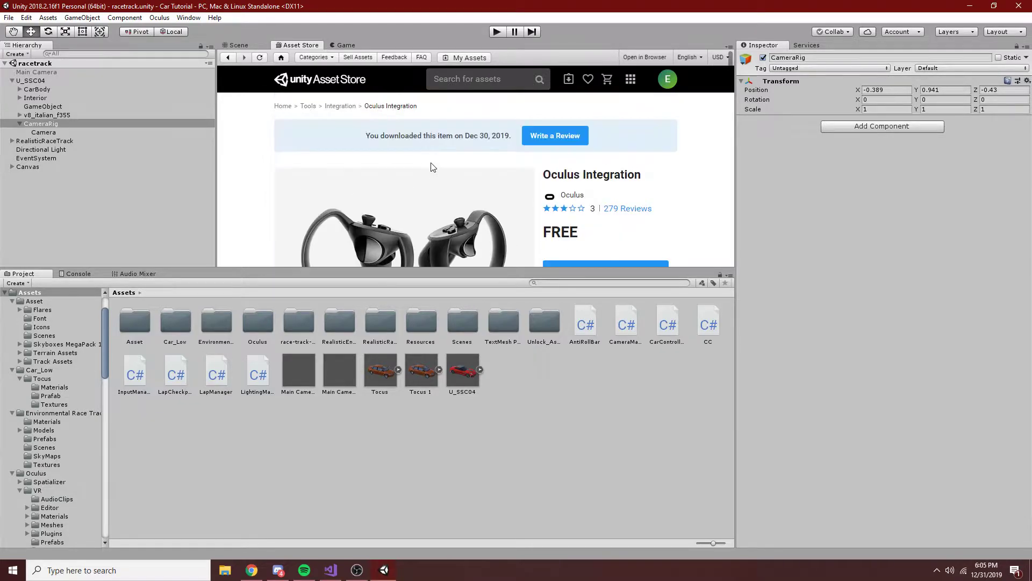
scroll(431, 167, "down", 4)
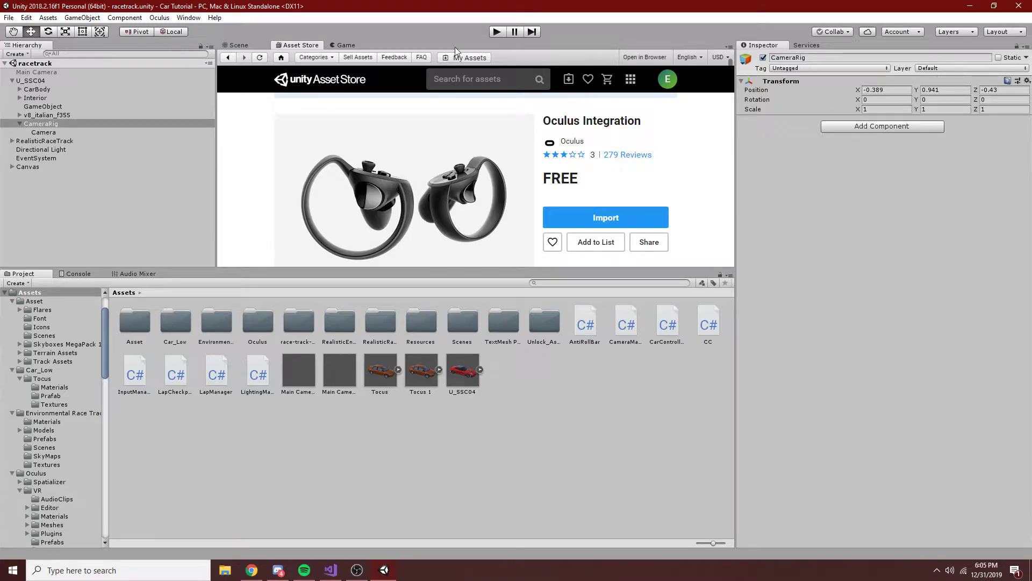
left_click(237, 45)
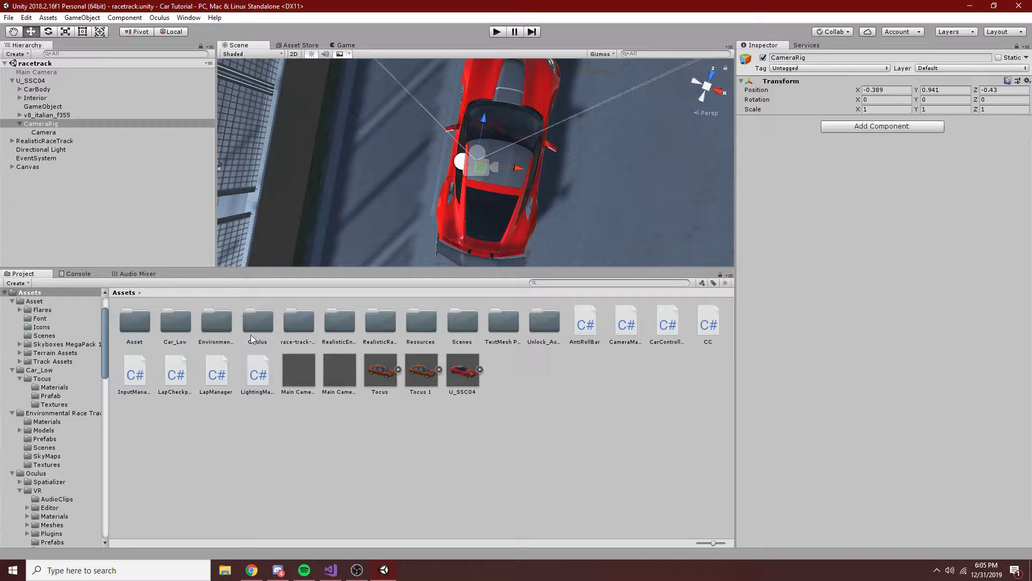
Step: Browse Assets > Oculus > VR > Meshes and open the OculusTouchForRift folder
double_click(255, 324)
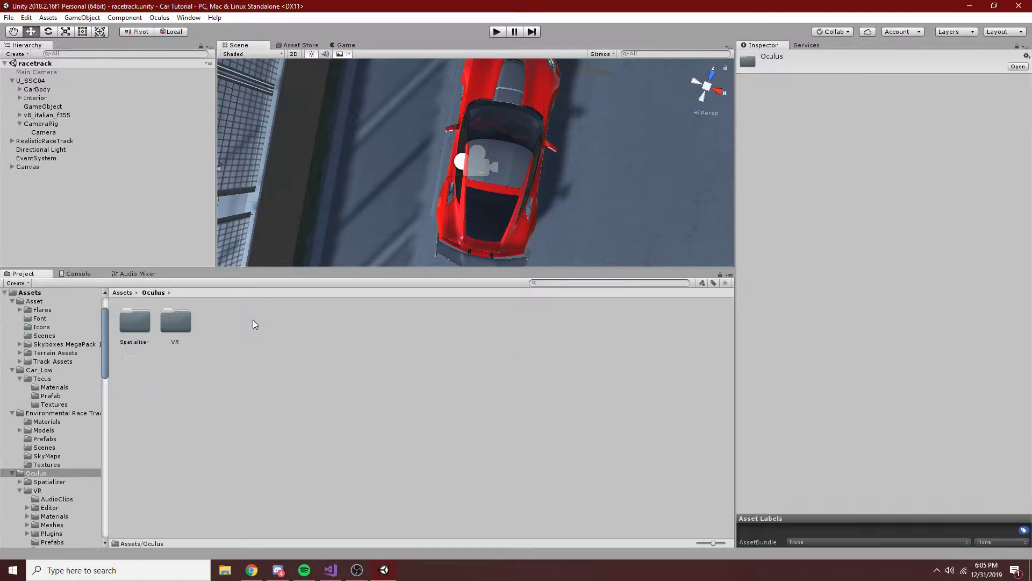
double_click(173, 327)
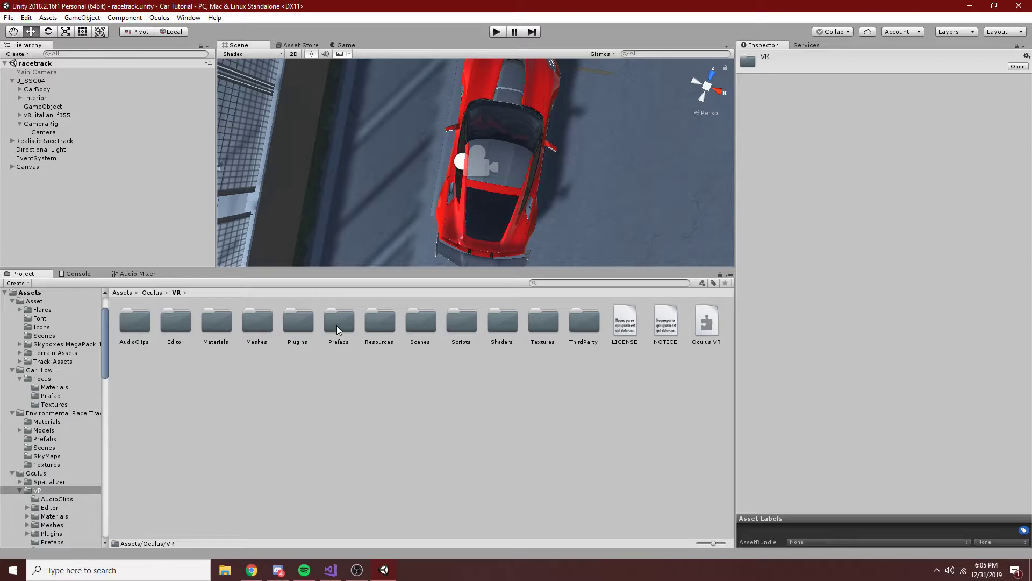
double_click(257, 323)
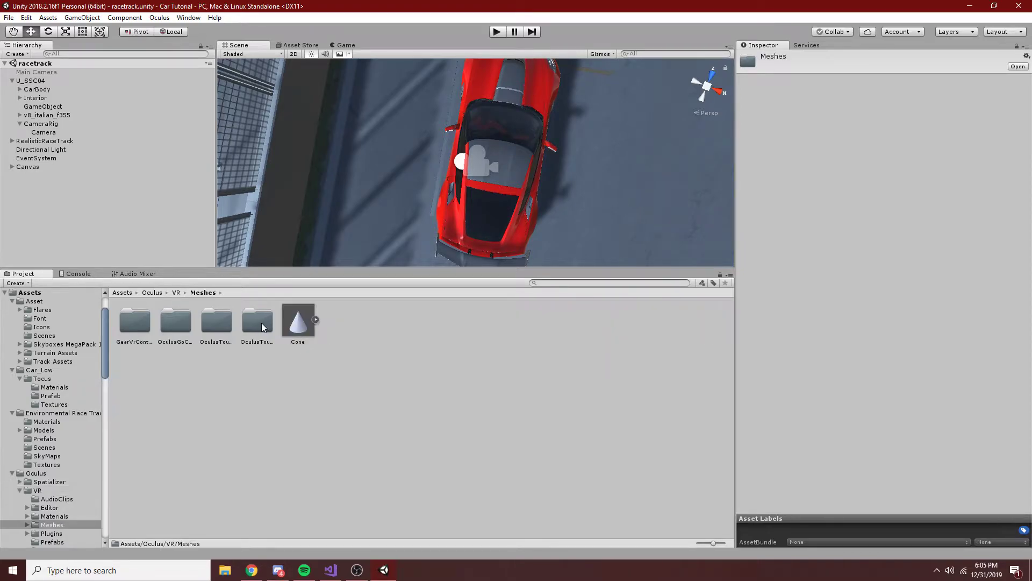
left_click(249, 332)
double_click(249, 331)
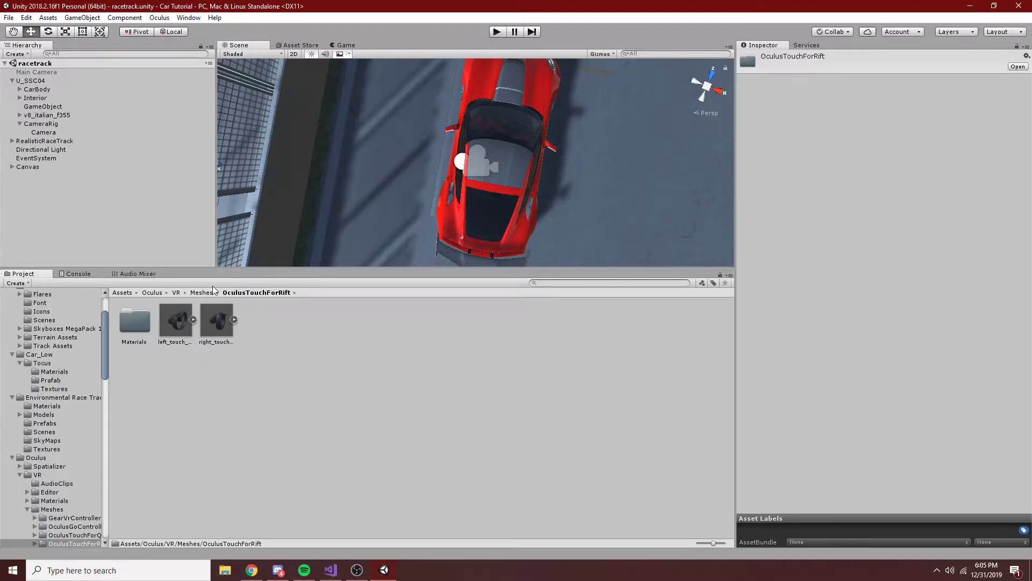
Step: Preview the left Touch controller mesh in OculusTouchForQuestAndRiftS, then return to the VR folder
left_click(207, 293)
left_click(217, 323)
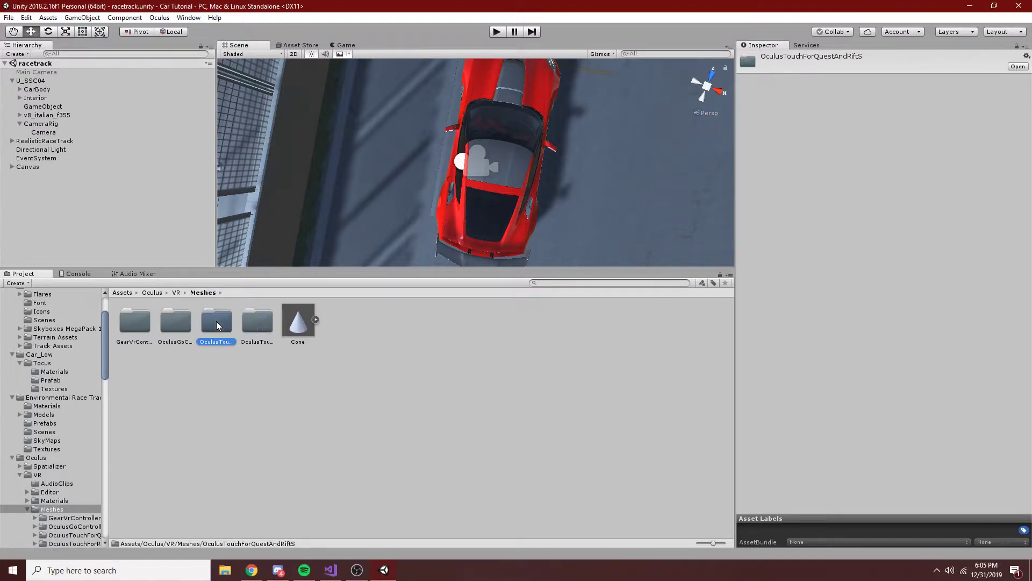
double_click(218, 326)
left_click(173, 329)
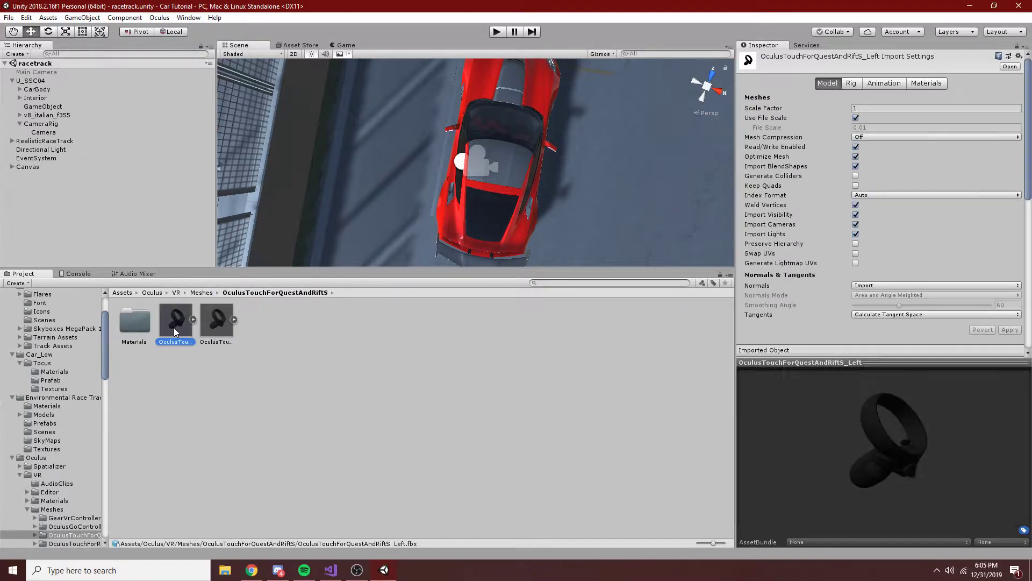
left_click_drag(908, 462, 910, 487)
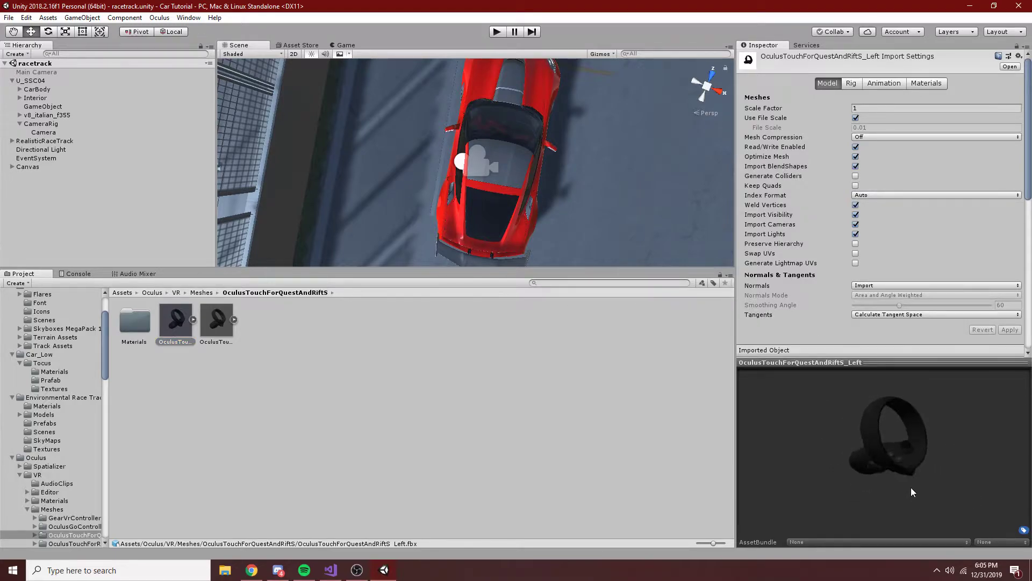
left_click(201, 293)
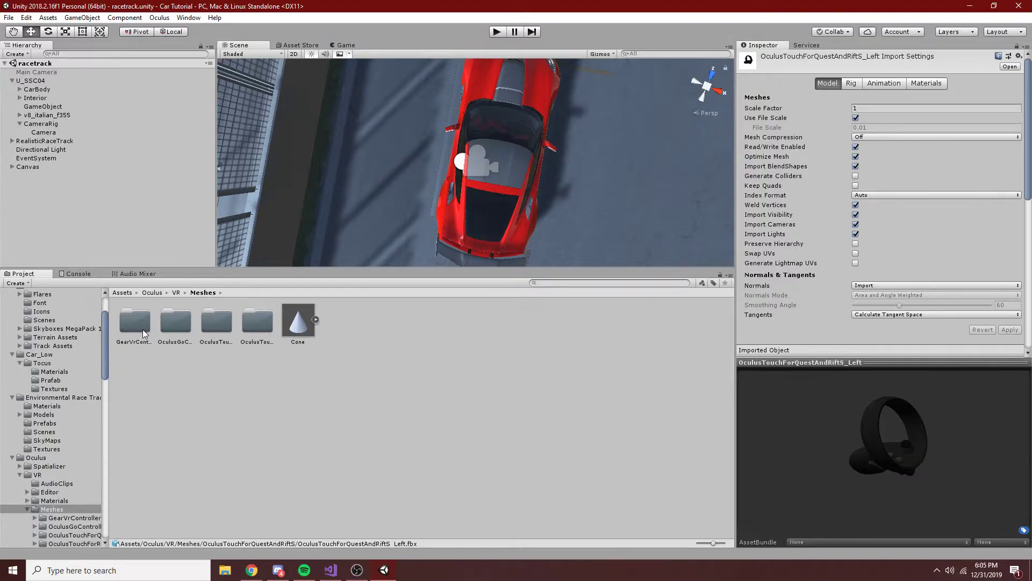
left_click(144, 329)
left_click(220, 338)
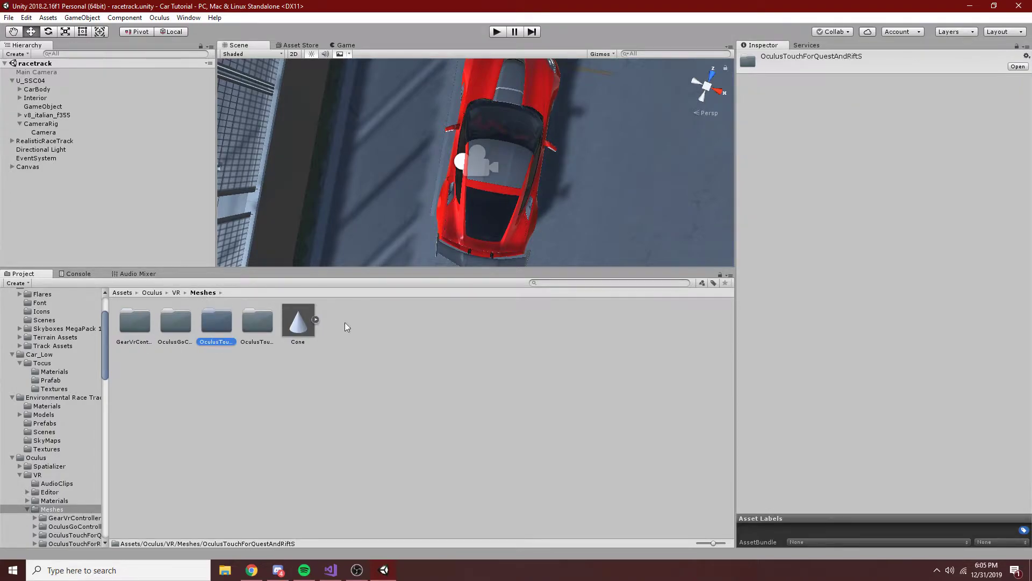
left_click(176, 292)
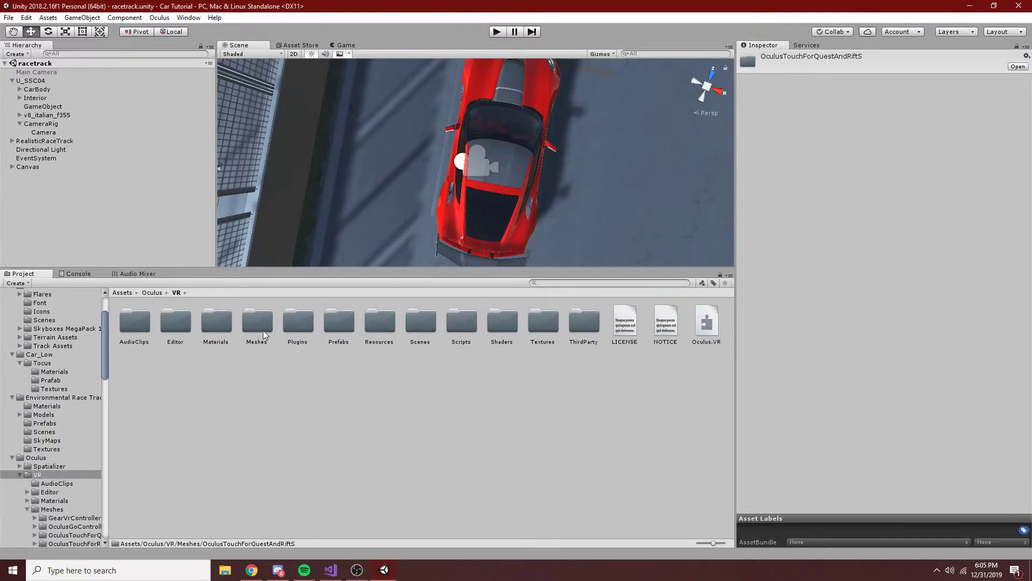
Step: Open the Oculus VR Scripts folder, browse its OVR scripts, and select OVRManager to read its code
double_click(418, 327)
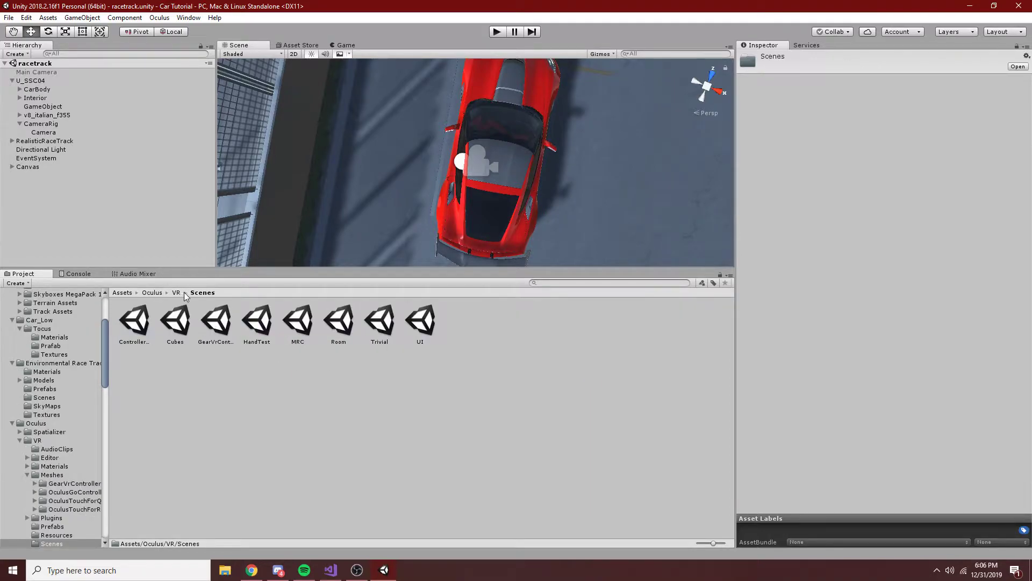
left_click(168, 292)
left_click(185, 310)
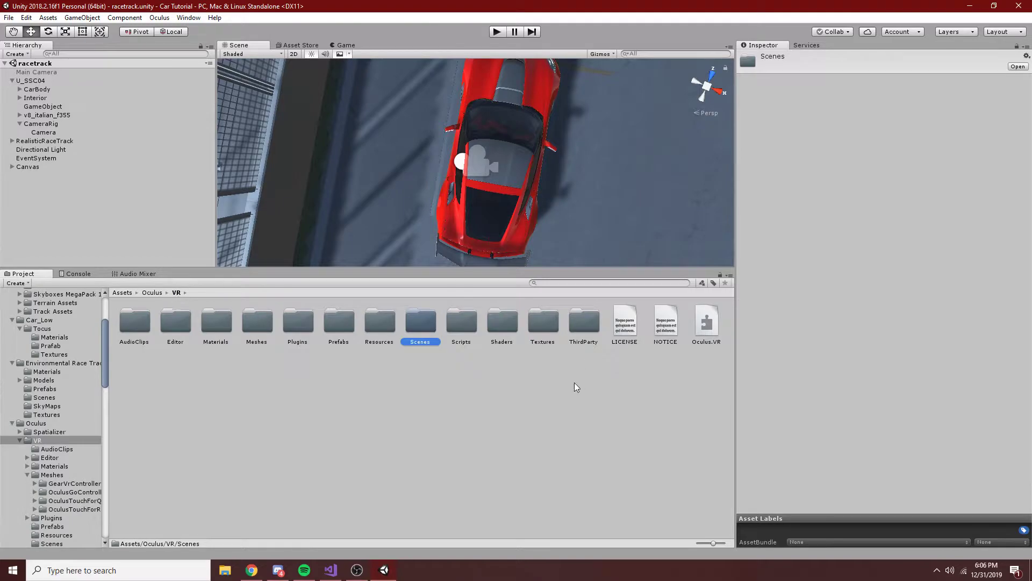
double_click(460, 322)
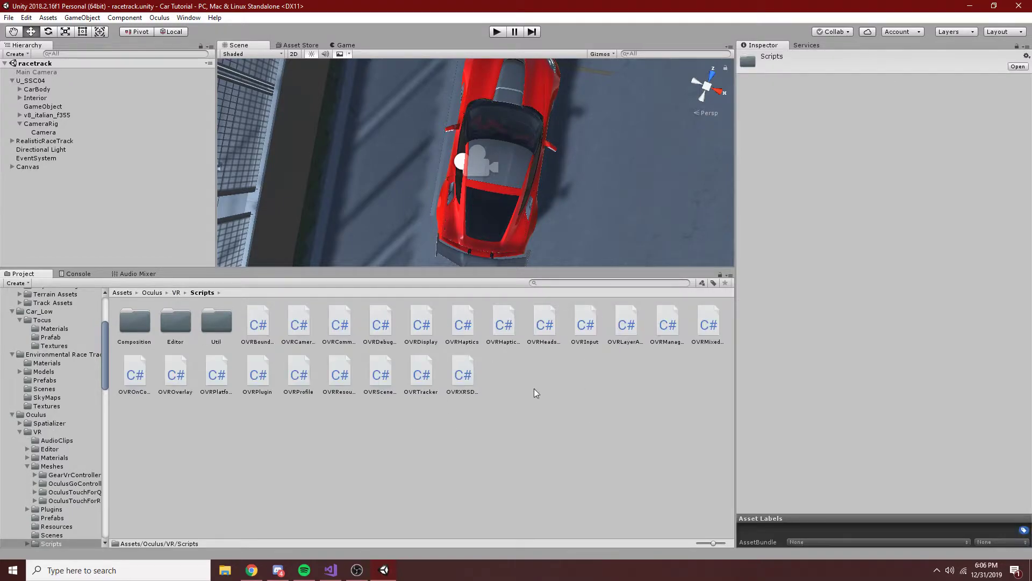
left_click(376, 375)
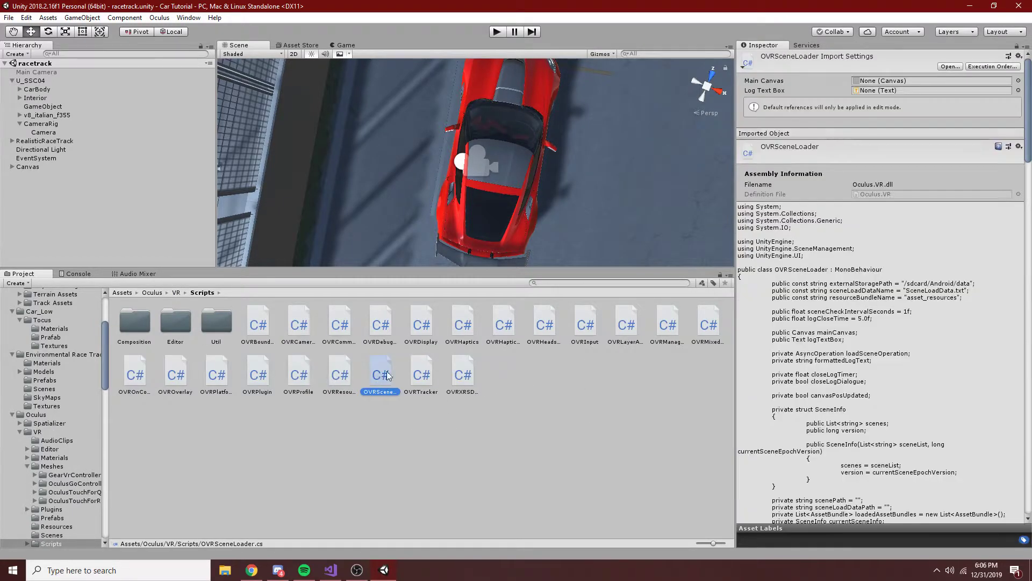
left_click(583, 324)
left_click(545, 325)
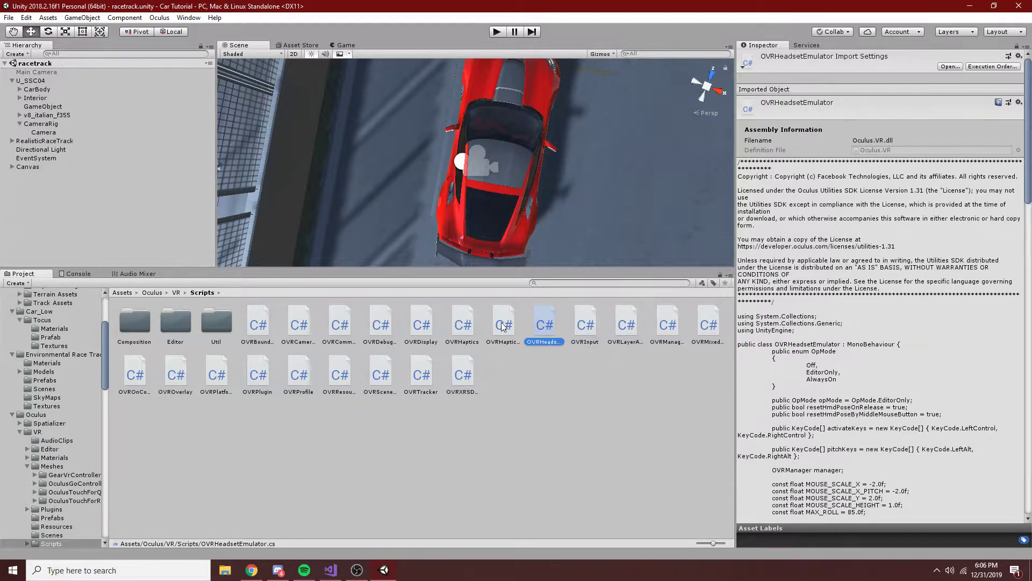
left_click(504, 325)
left_click(467, 328)
left_click(661, 327)
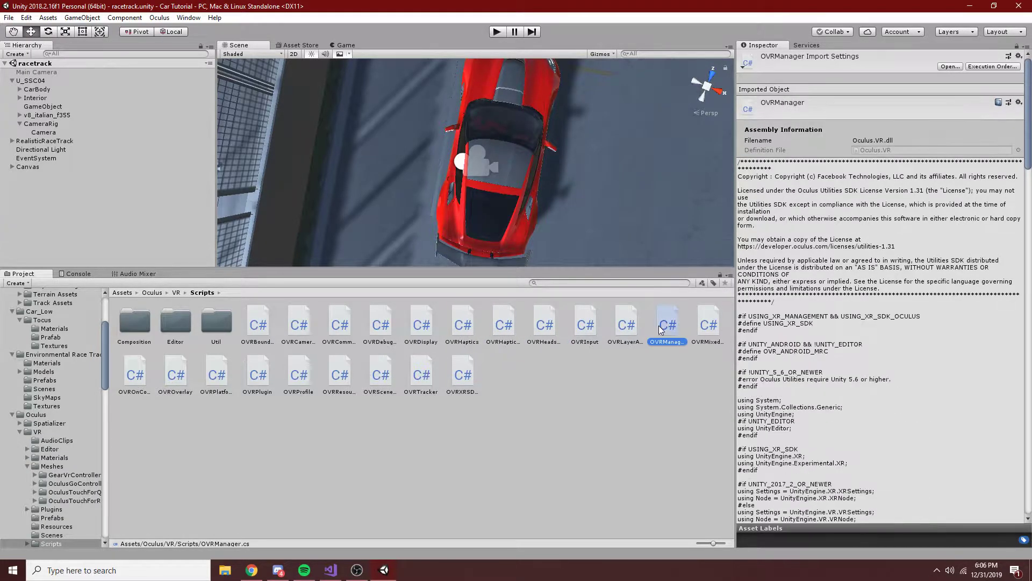
Step: Add OVRManager as a component on CameraRig, verify it in the Inspector, and save with Ctrl+S
left_click_drag(677, 324, 62, 126)
left_click(64, 127)
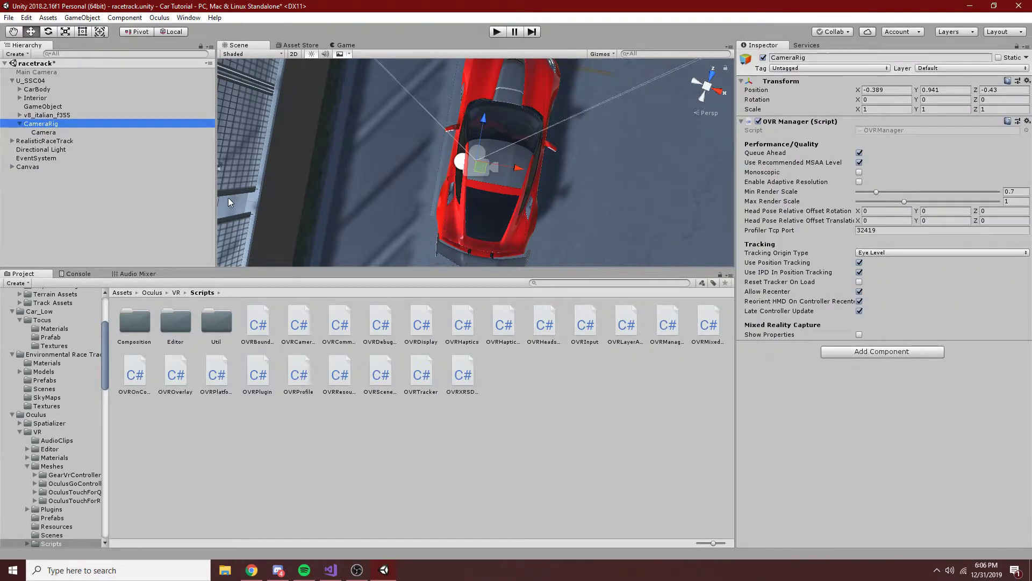
key("ctrl+s")
Step: Review the OVR Manager Tracking Origin Type choices and leave it set to Eye Level
left_click(880, 252)
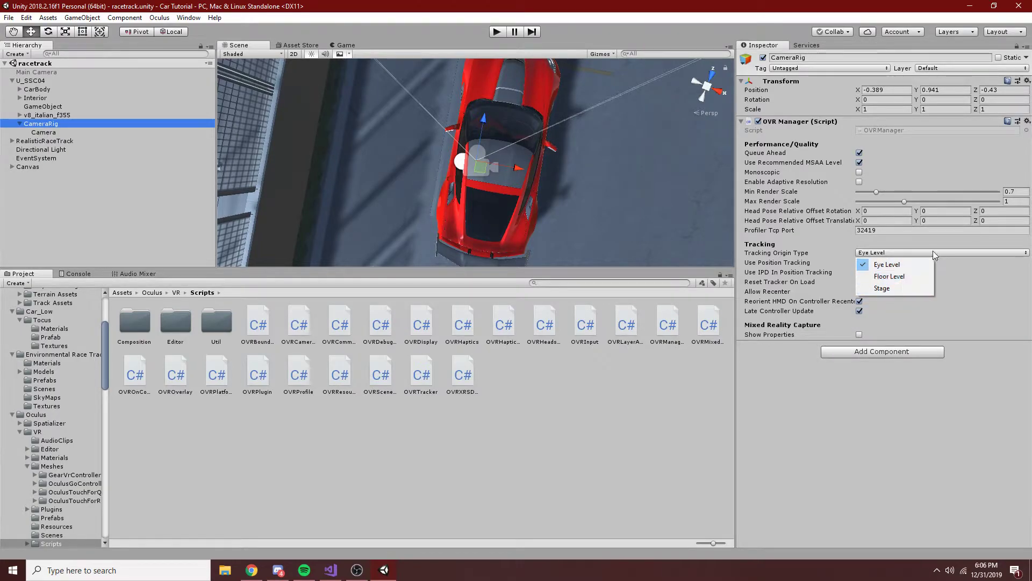
left_click(628, 411)
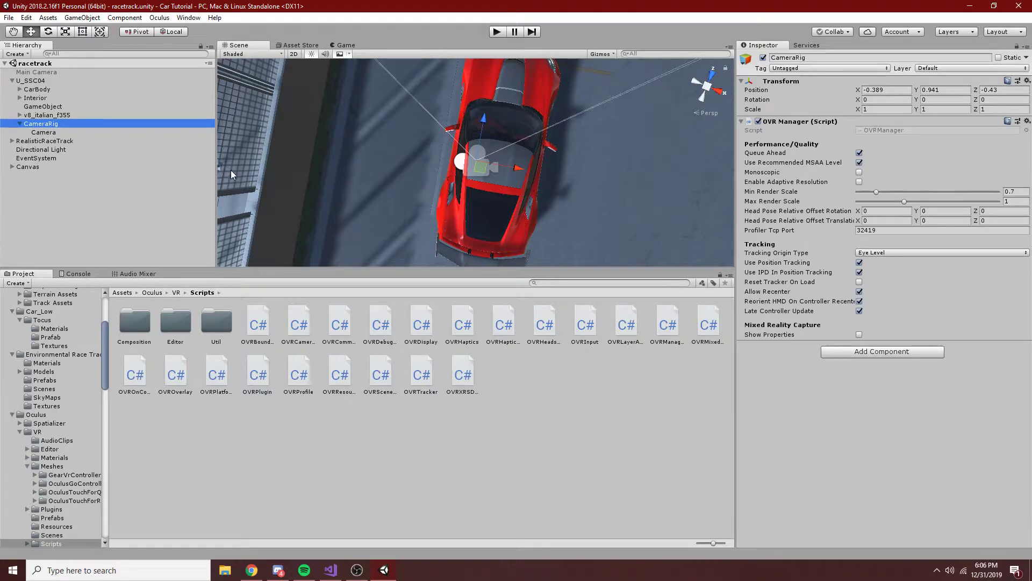
left_click(897, 252)
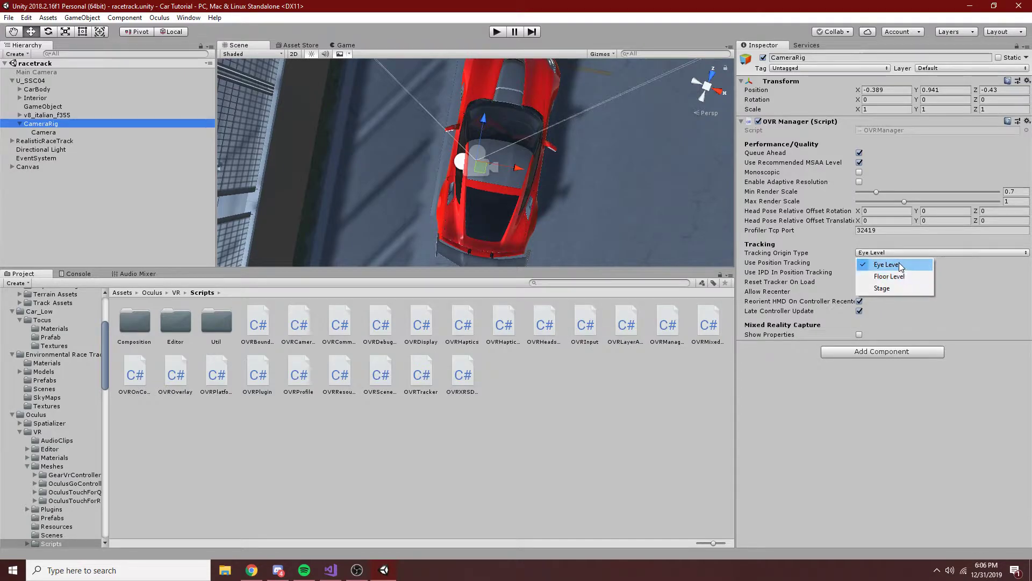
left_click(880, 252)
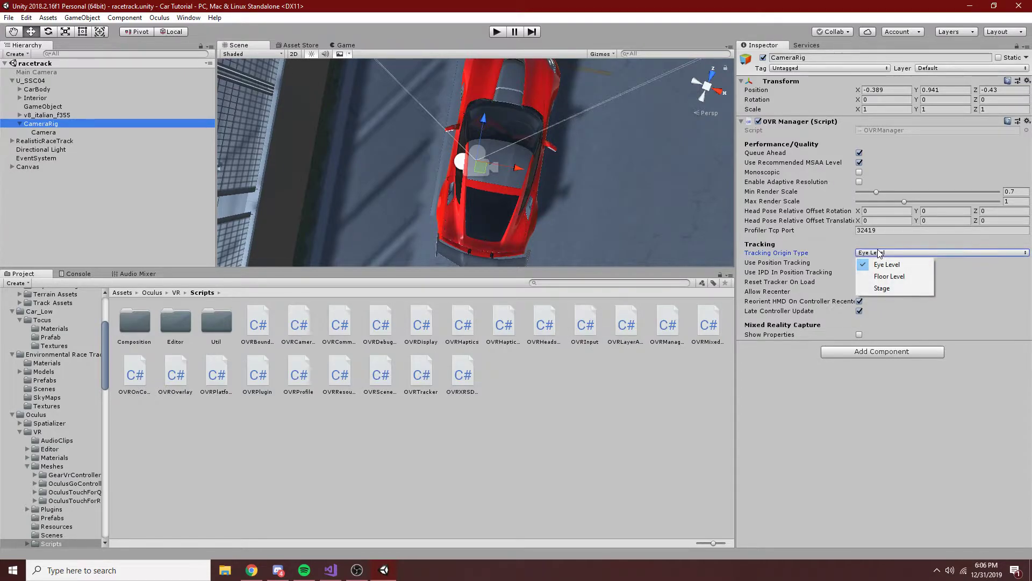
left_click(843, 427)
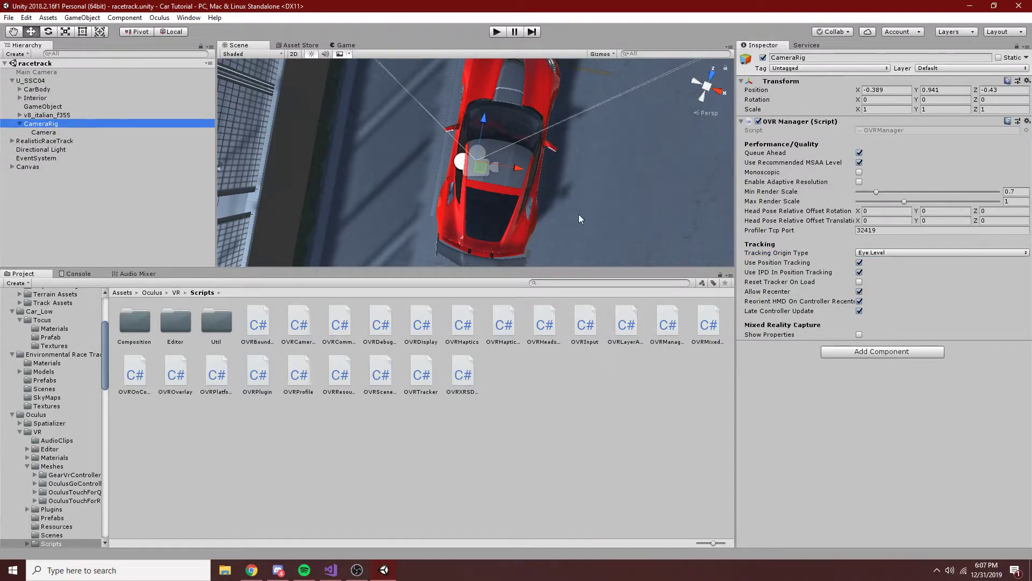
Step: Select the CameraRig's child Camera and orbit to a side view confirming it sits at the driver's seat
left_click(43, 133)
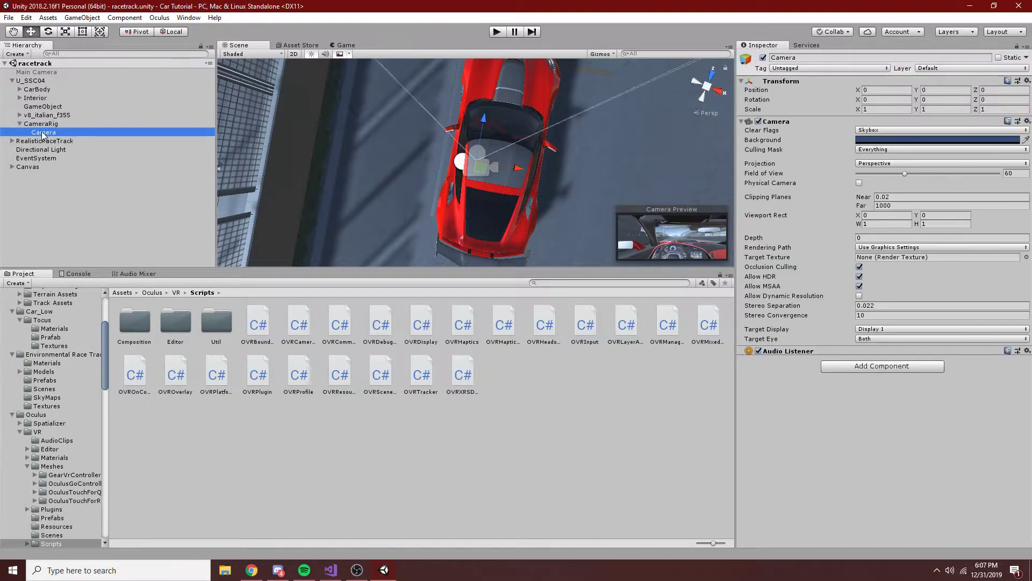
left_click_drag(586, 173, 345, 482, "alt")
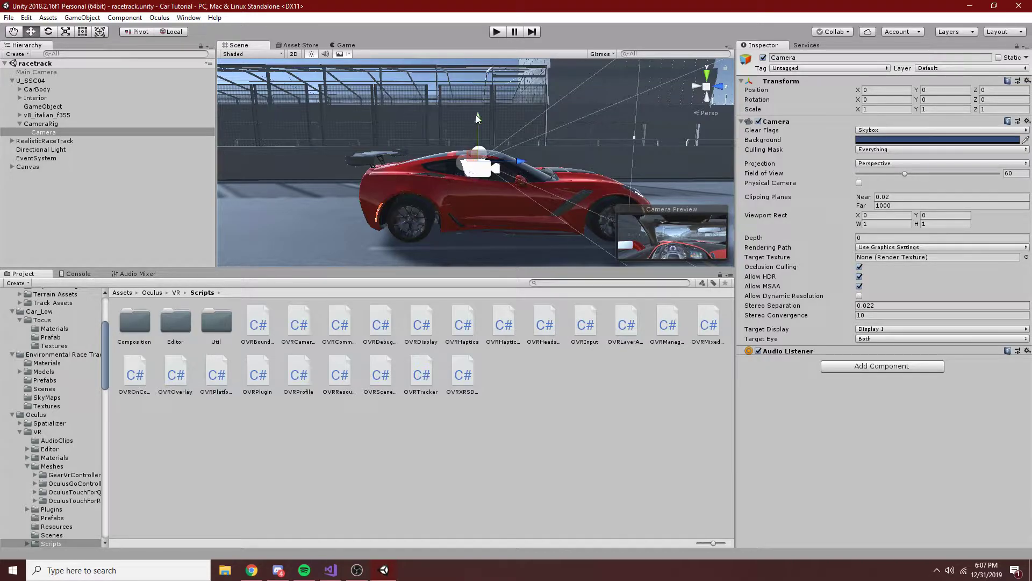
left_click_drag(485, 79, 477, 91, "alt")
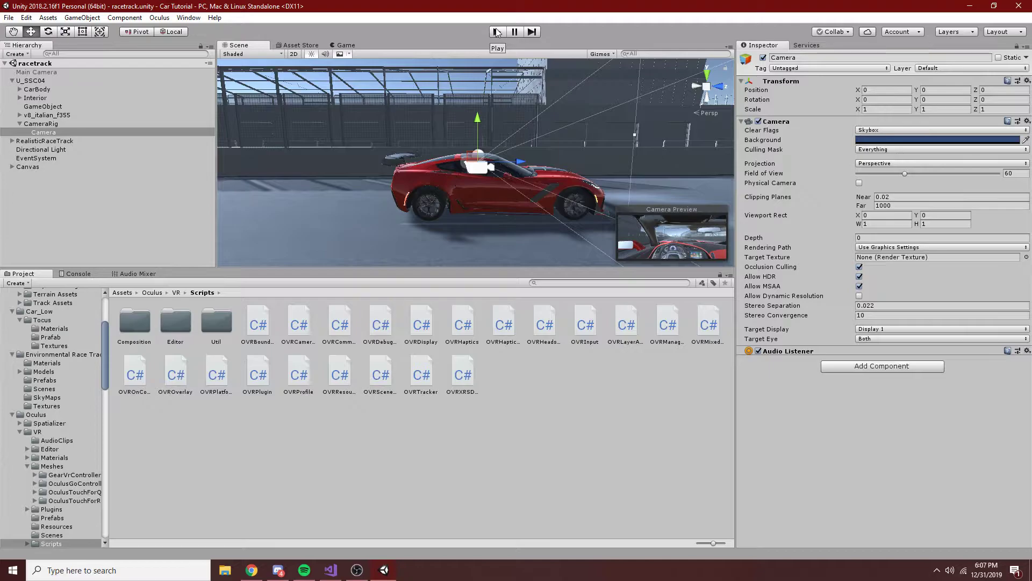
Step: Start play mode, let the Oculus app launch, then bring Unity's in-car Game view back to front
left_click(497, 31)
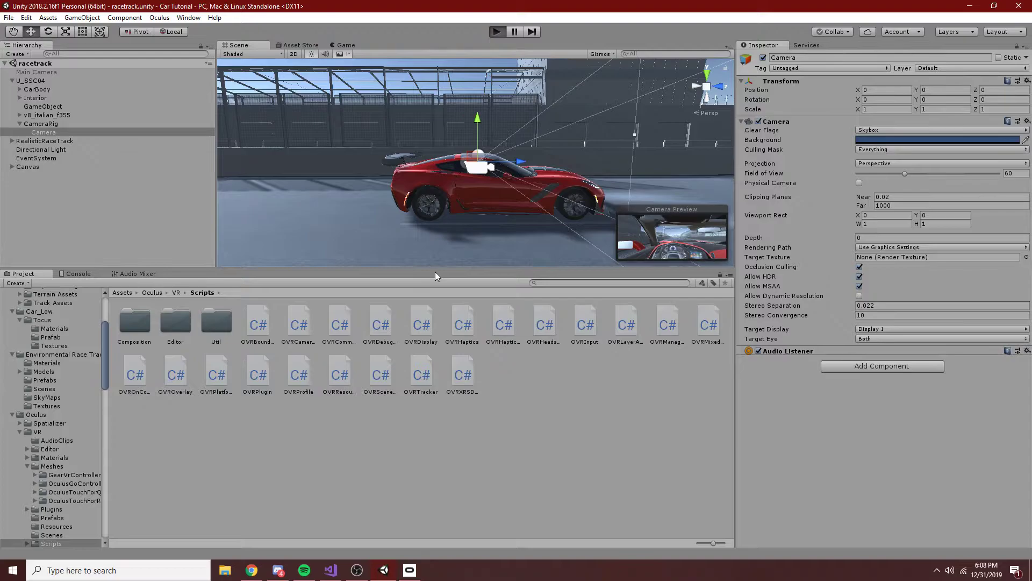
left_click(410, 570)
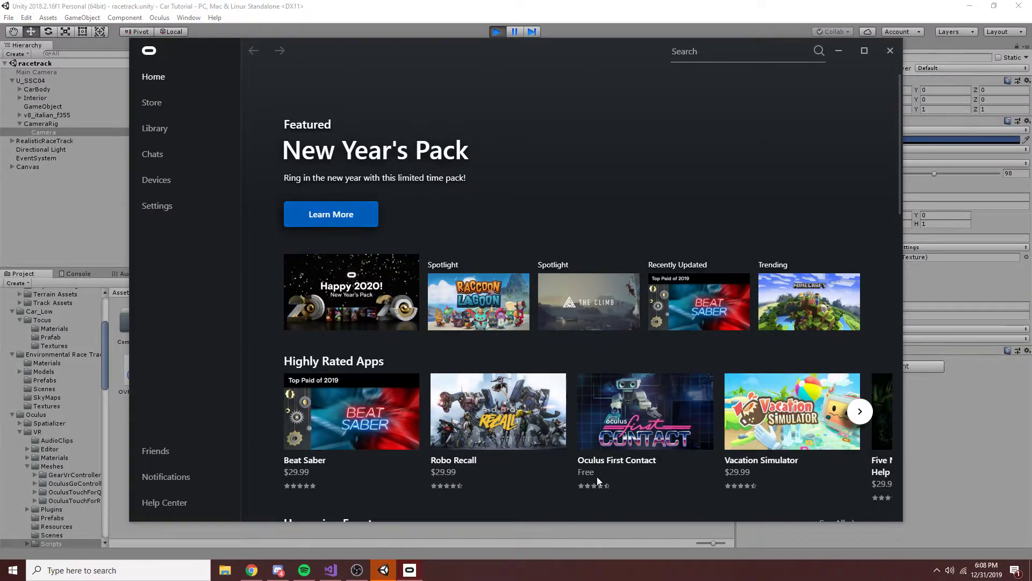
left_click(57, 209)
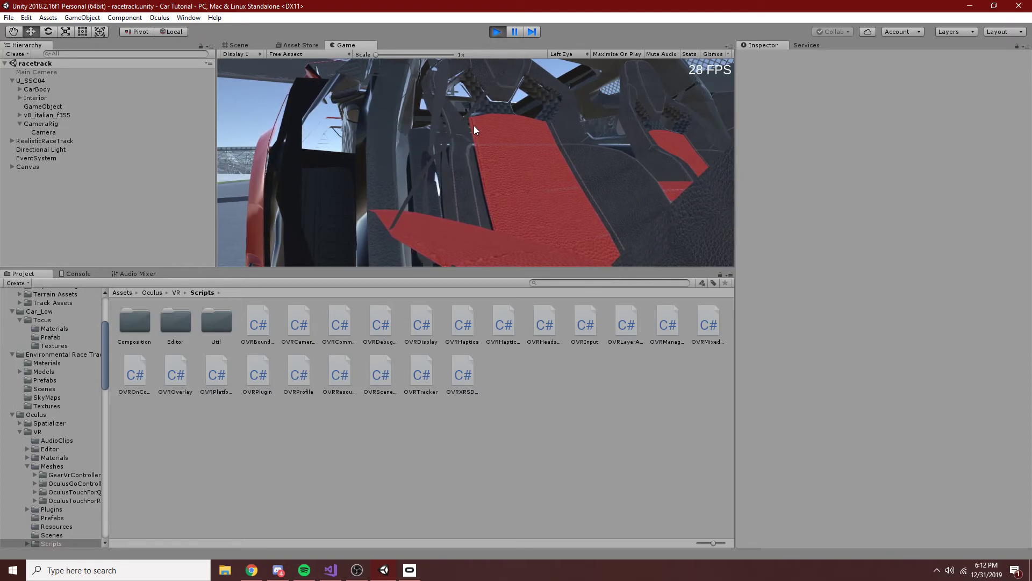
Step: Stop the play-mode test, orbit around the red car on the track, then switch to OBS
left_click(499, 34)
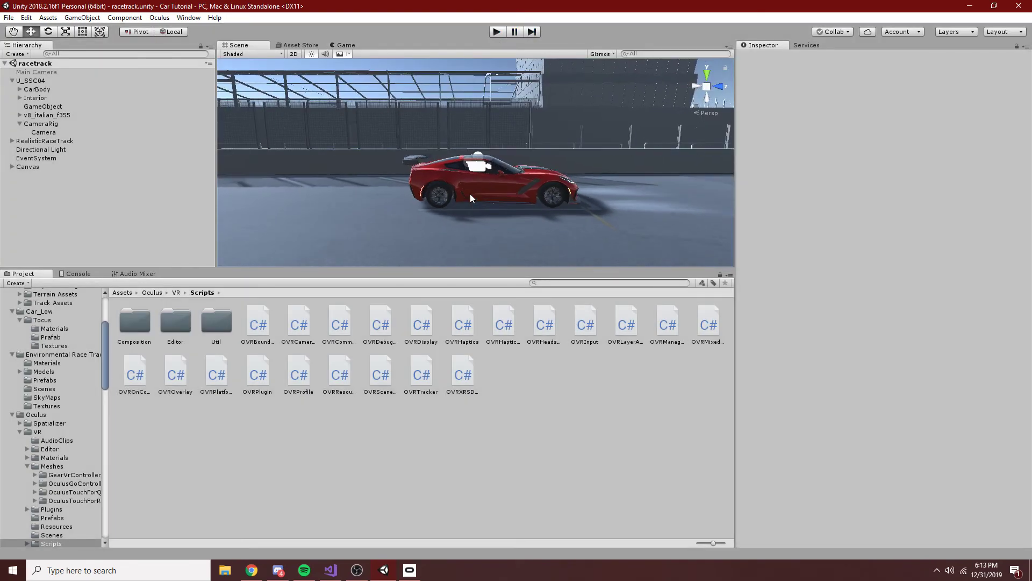
left_click_drag(444, 186, 263, 230, "alt")
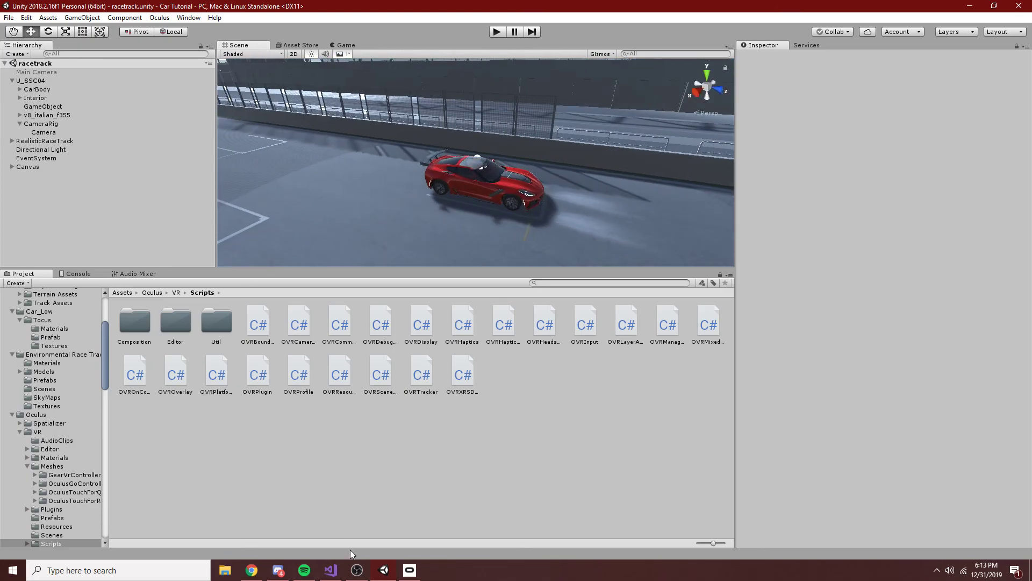
left_click(357, 570)
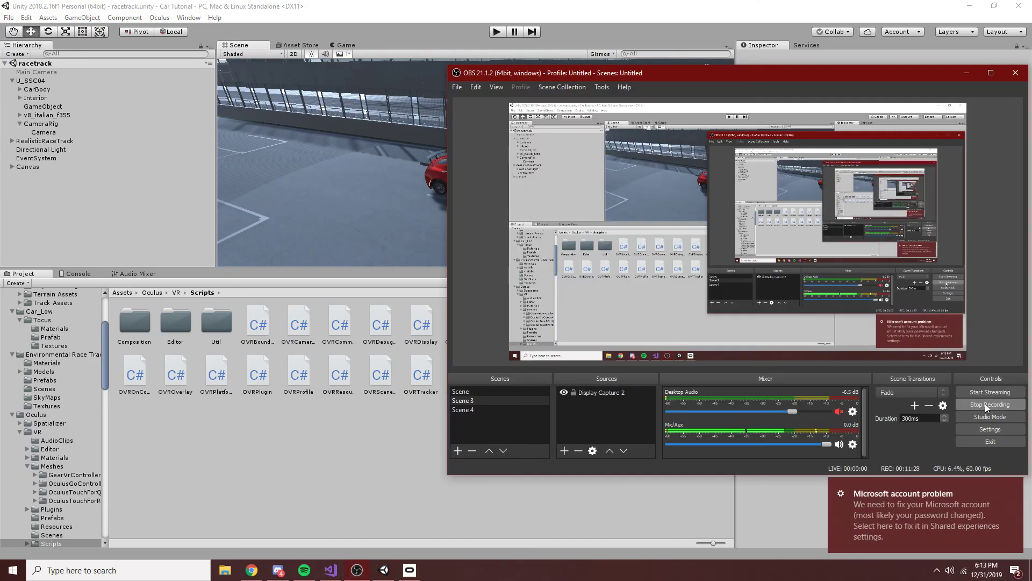